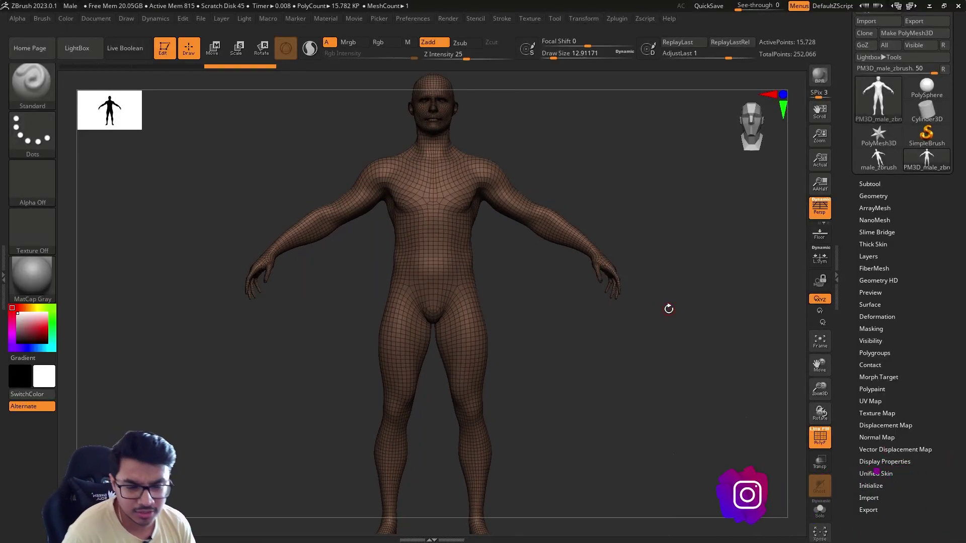
Turn off the polyframe wireframe display on the male body mesh
left_click_drag(669, 309, 656, 392)
mouse_move(662, 271)
left_mouse_down("alt")
mouse_move(694, 286)
mouse_move(649, 298)
mouse_move(675, 279)
left_mouse_up("alt")
key("s")
key("s")
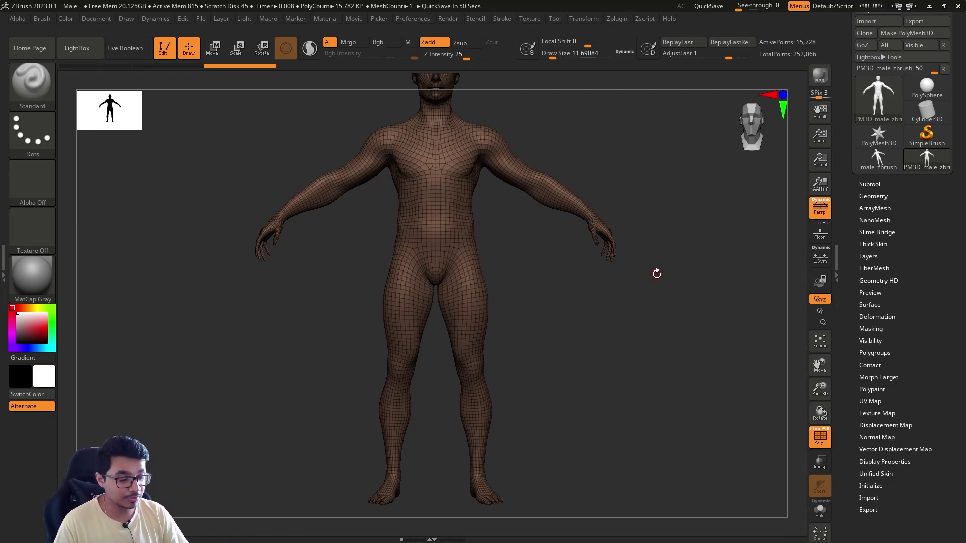
left_click_drag(660, 183, 641, 226, "alt")
key("shift+f")
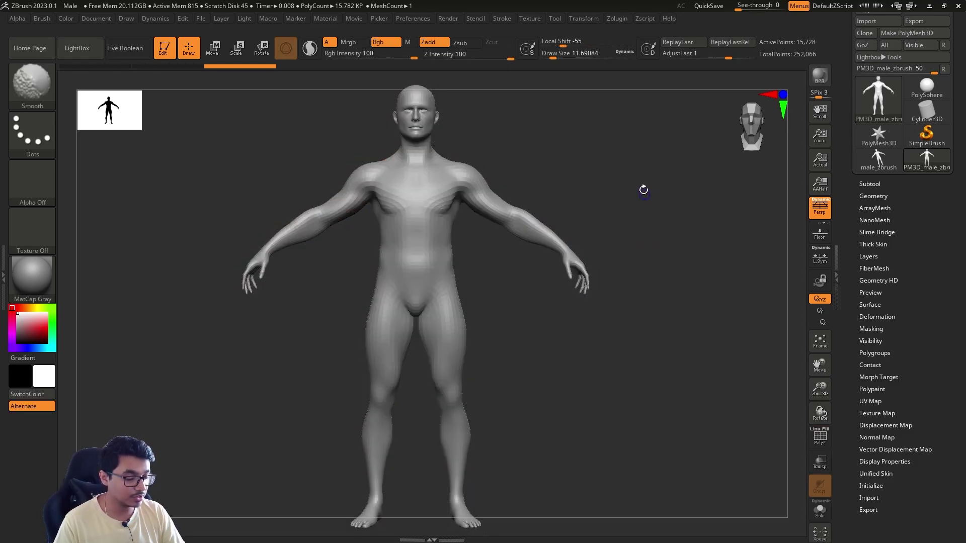
mouse_move(641, 285)
left_mouse_down("alt")
mouse_move(641, 263)
mouse_move(620, 273)
left_mouse_up("alt")
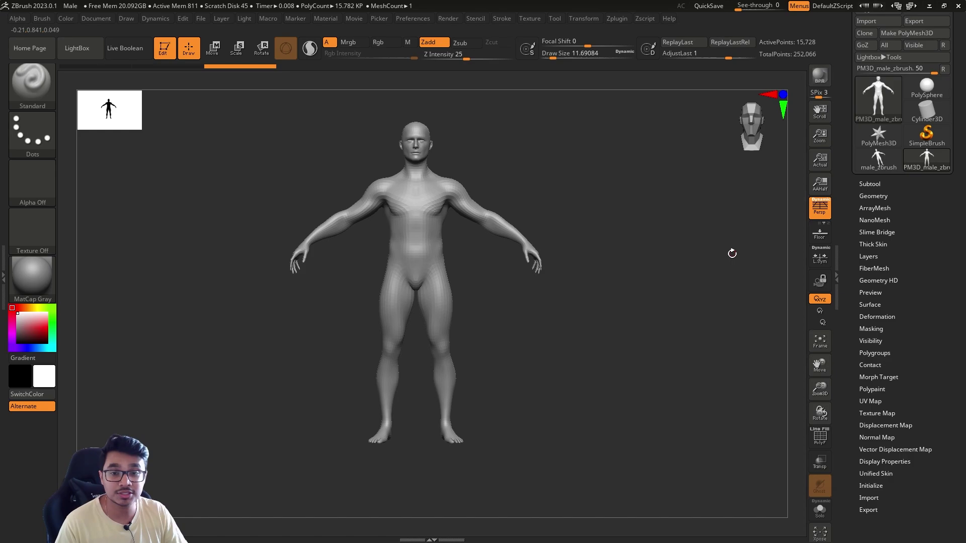
Toggle the polyframe display on and off several times to compare the wireframe and plain shaded views of the body
key("shift+f")
key("shift+f")
key("shift+f")
key("shift+f")
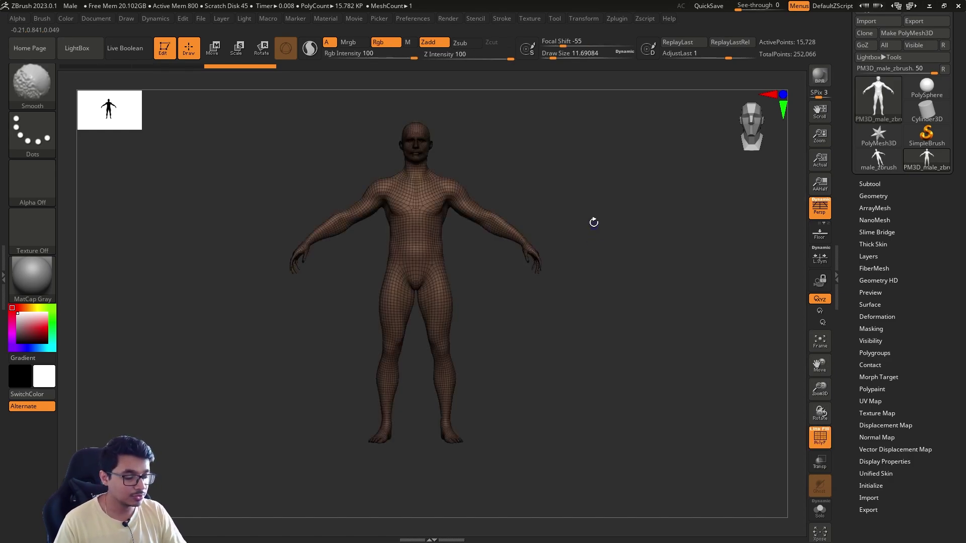
key("shift+f")
key("shift+f")
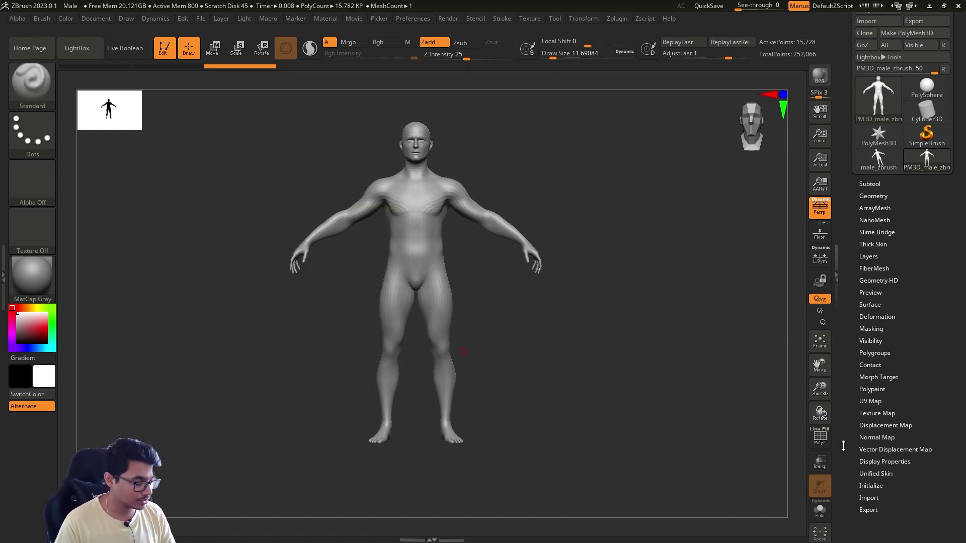
left_click(822, 438)
left_click(820, 443)
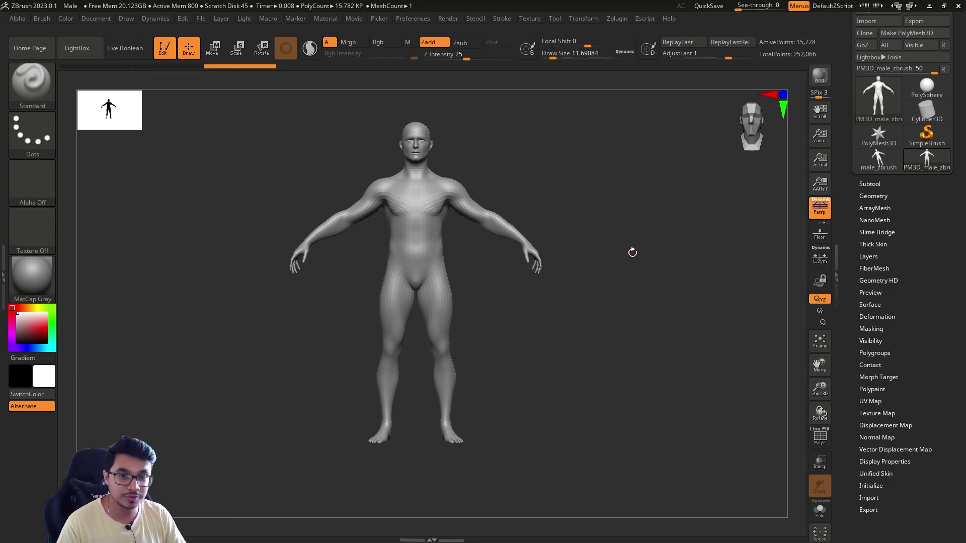
mouse_move(633, 253)
left_mouse_down("alt")
mouse_move(629, 291)
mouse_move(654, 295)
mouse_move(632, 295)
left_mouse_up("alt")
key("shift+f")
key("shift+f")
key("s")
left_click_drag(588, 341, 584, 304, "alt")
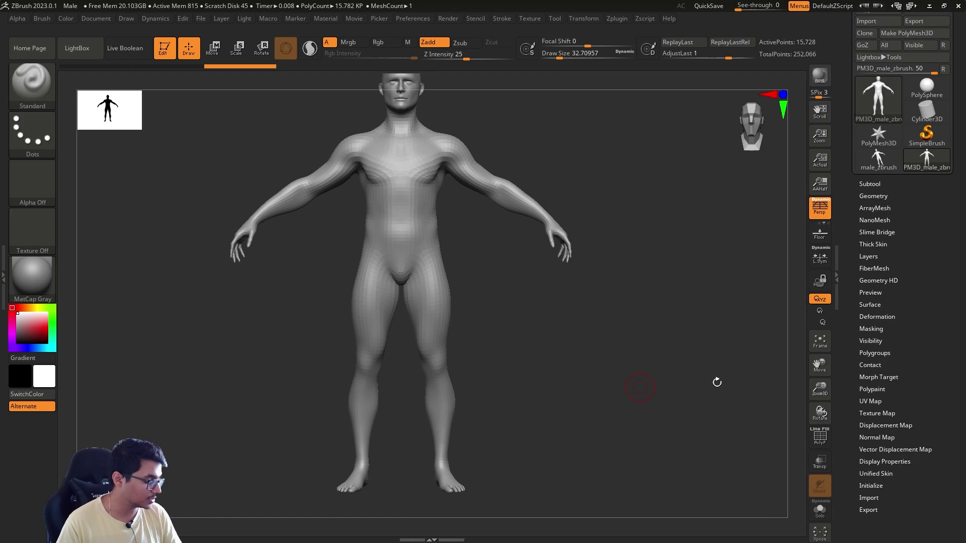
left_click(828, 440)
left_click(827, 440)
mouse_move(638, 262)
left_mouse_down("alt")
mouse_move(631, 327)
mouse_move(642, 348)
left_mouse_up("alt")
key("s")
mouse_move(642, 348)
left_mouse_down()
mouse_move(634, 336)
mouse_move(643, 339)
left_mouse_up()
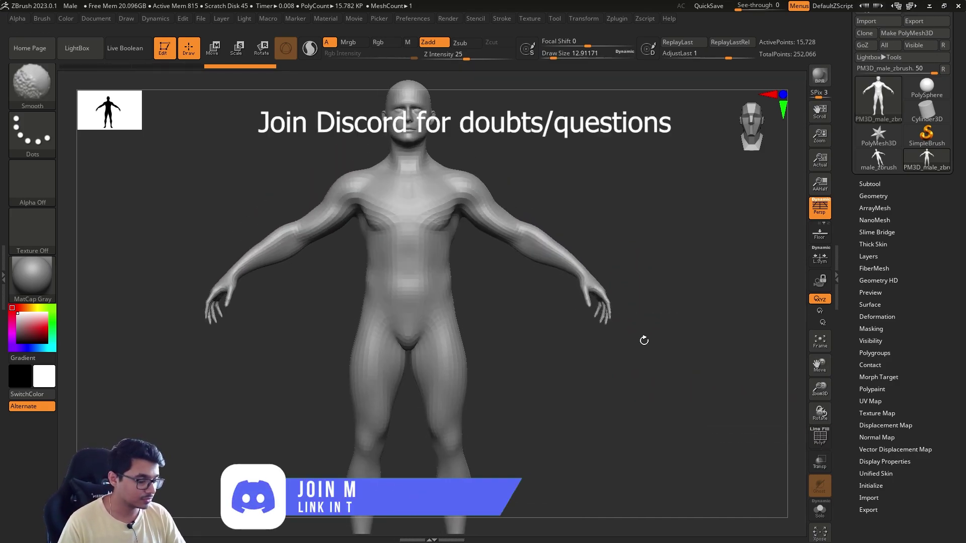
Display the polyframe wireframe on the body and expand the tool's Polygroups settings
key("shift+f")
left_click_drag(692, 294, 662, 286, "alt")
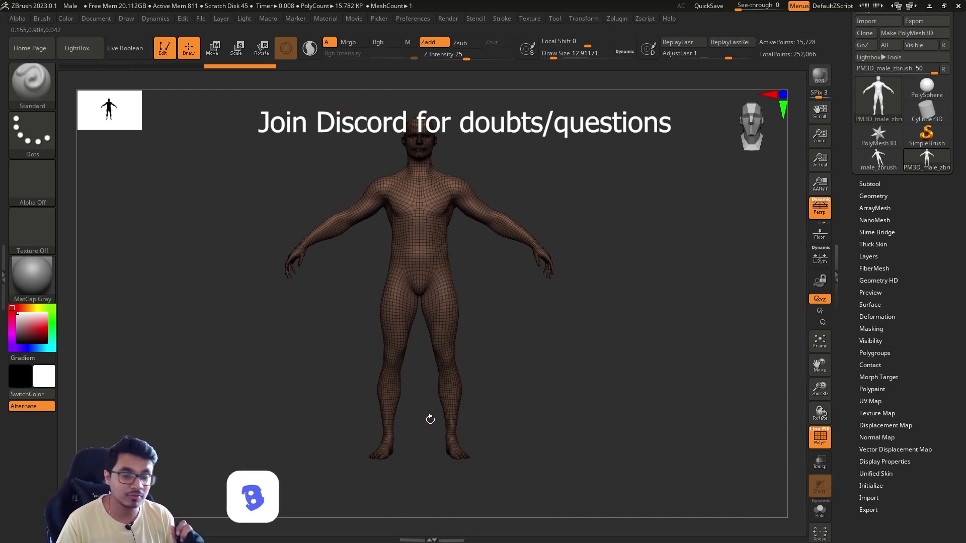
scroll(905, 347, "up", 3)
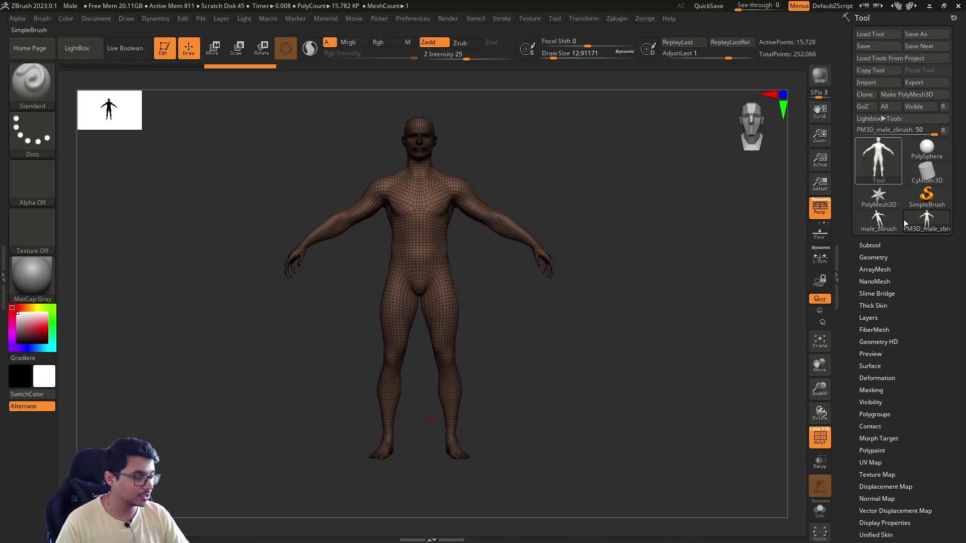
scroll(893, 369, "down", 1)
left_click(877, 392)
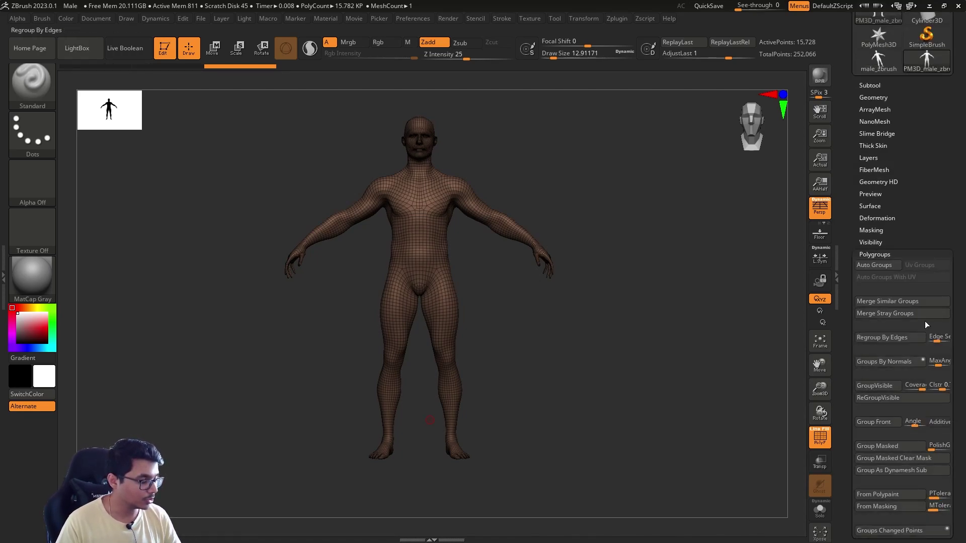
left_click_drag(927, 326, 927, 180)
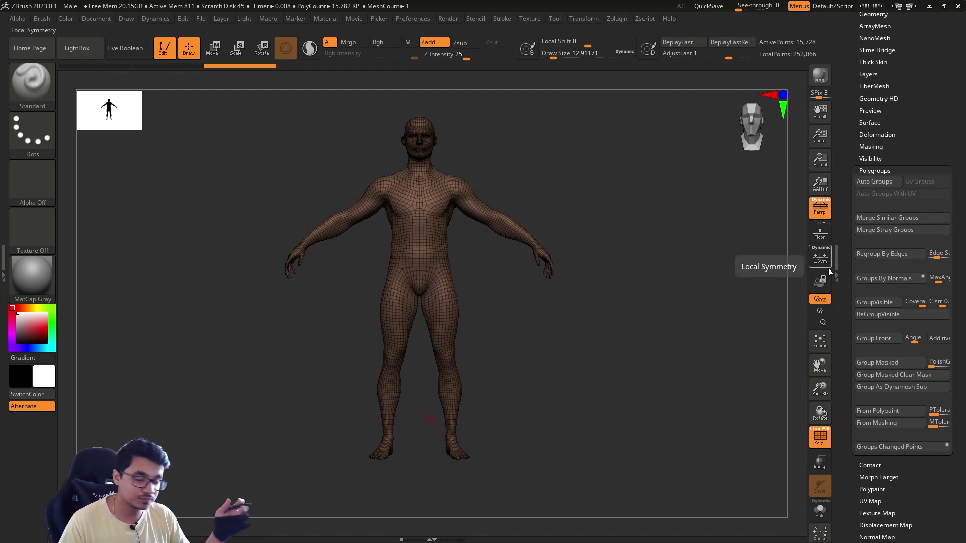
Hide the body's polyframe wireframe and set the brush draw size to about 9.4
mouse_move(606, 244)
left_mouse_down()
mouse_move(634, 254)
mouse_move(603, 315)
mouse_move(521, 317)
mouse_move(606, 317)
mouse_move(597, 304)
mouse_move(610, 313)
mouse_move(593, 317)
mouse_move(628, 319)
mouse_move(606, 321)
left_mouse_up()
key("s")
key("s")
mouse_move(607, 321)
left_mouse_down("alt")
mouse_move(662, 231)
mouse_move(661, 206)
mouse_move(632, 253)
left_mouse_up("alt")
key("shift+f")
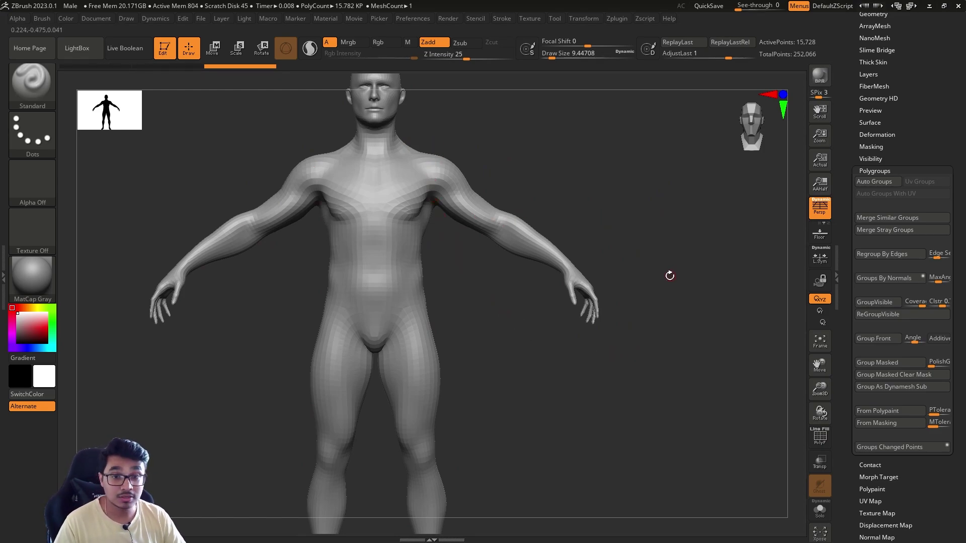
Paint a trial mask across the shoulder and upper arm, and undo it
key("ctrl")
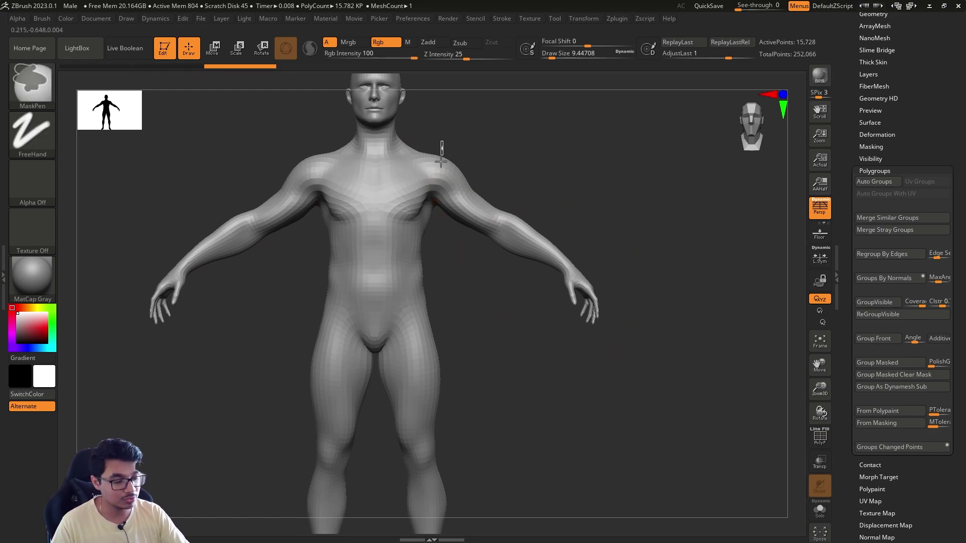
mouse_move(441, 161)
left_mouse_down("ctrl")
mouse_move(464, 199)
mouse_move(520, 243)
left_mouse_up("ctrl")
key("ctrl+z")
Set the brush draw size to about 4.3 and frame the upper body from the front
key("s")
left_click_drag(490, 173, 486, 174)
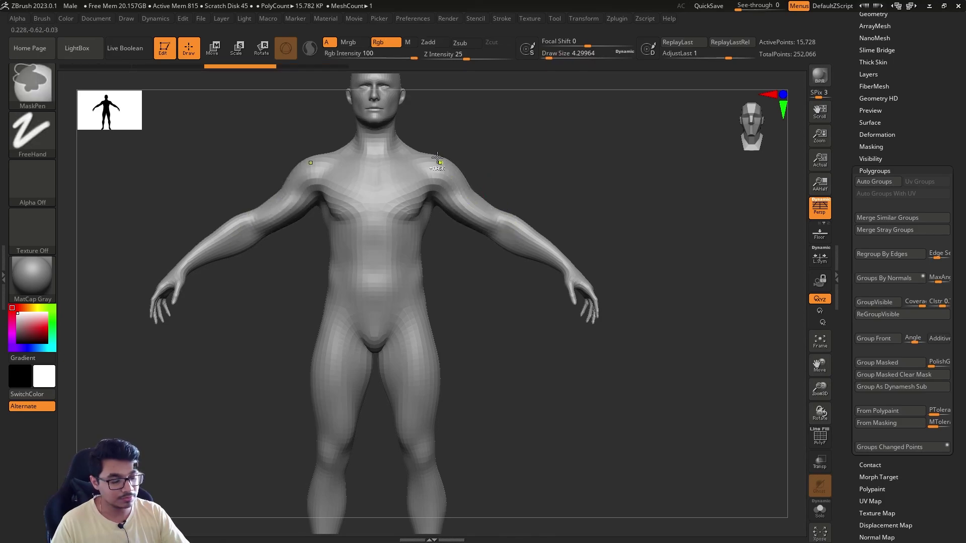
left_click_drag(477, 298, 473, 265, "alt")
key("ctrl+shift")
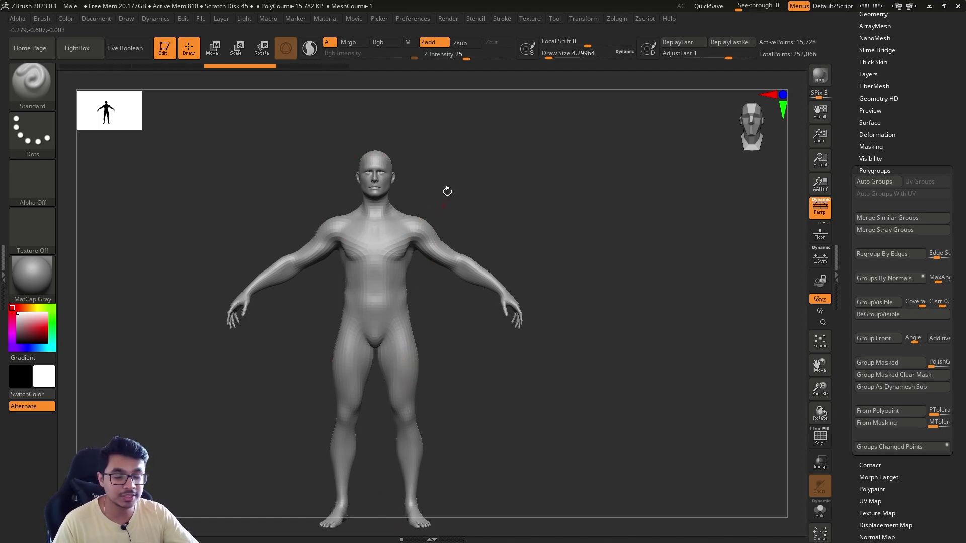
left_click_drag(468, 184, 494, 189, "alt")
mouse_move(502, 148)
left_mouse_down("alt")
mouse_move(485, 181)
mouse_move(498, 166)
left_mouse_up("alt")
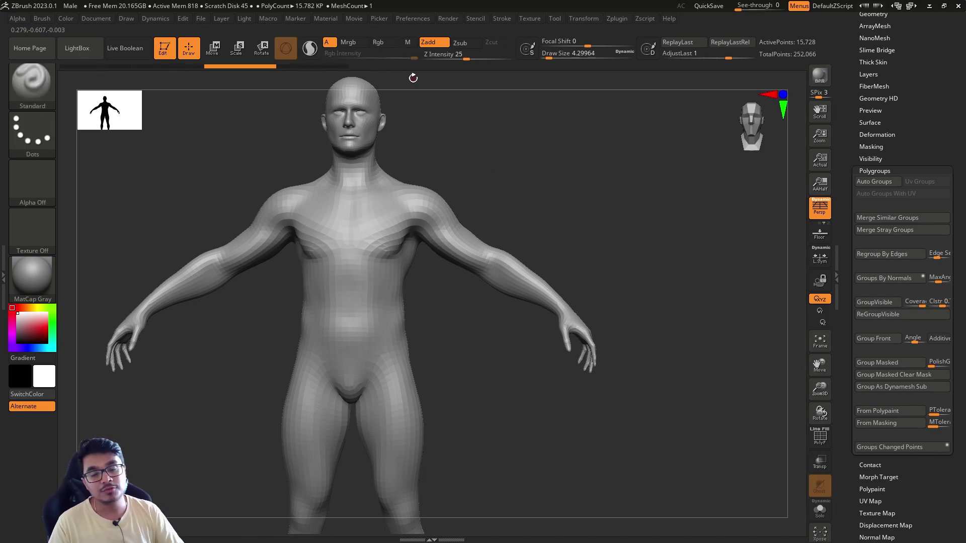
Isolate both forearms and hands with a rectangular selection, and restore the full body's visibility
key("ctrl+shift")
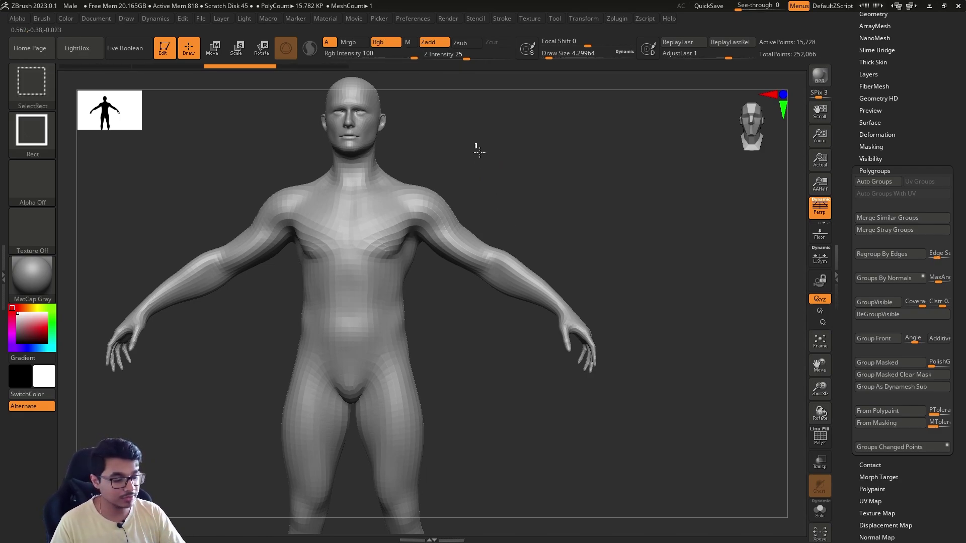
mouse_move(476, 144)
left_mouse_down("ctrl+shift")
mouse_move(582, 279)
mouse_move(696, 391)
mouse_move(569, 274)
mouse_move(712, 410)
left_mouse_up("ctrl+shift")
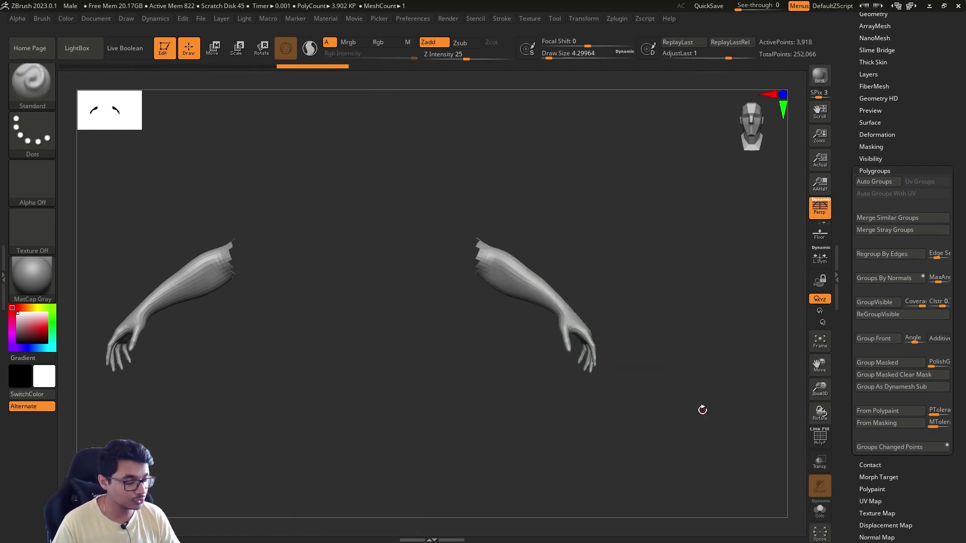
mouse_move(645, 265)
left_mouse_down()
mouse_move(556, 259)
mouse_move(639, 254)
left_mouse_up()
mouse_move(621, 220)
left_mouse_down()
mouse_move(593, 266)
mouse_move(607, 263)
left_mouse_up()
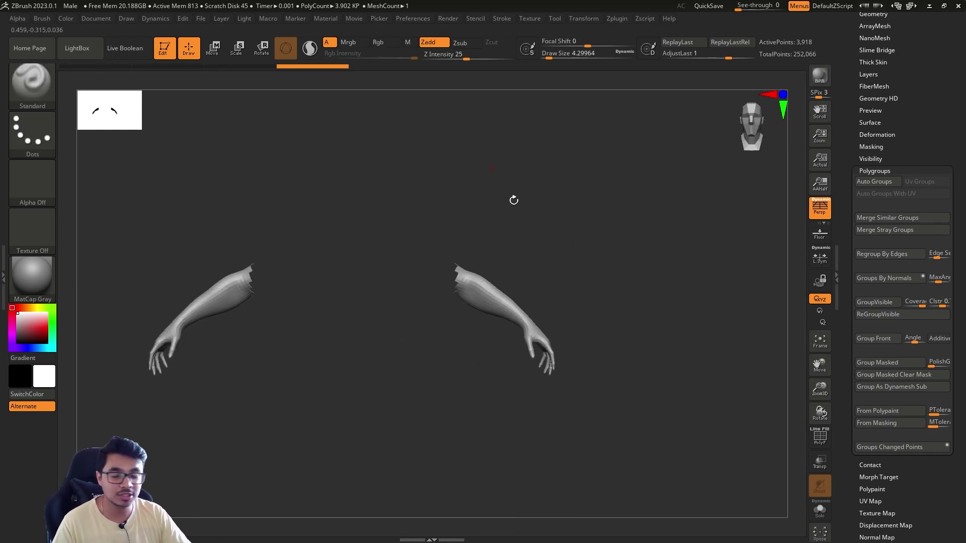
key("ctrl+shift")
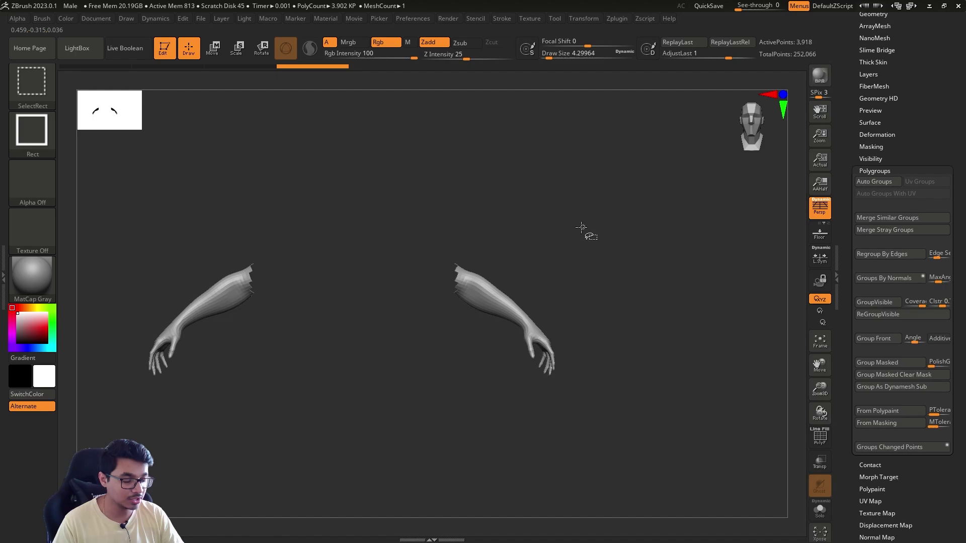
left_click(629, 249, "ctrl+shift")
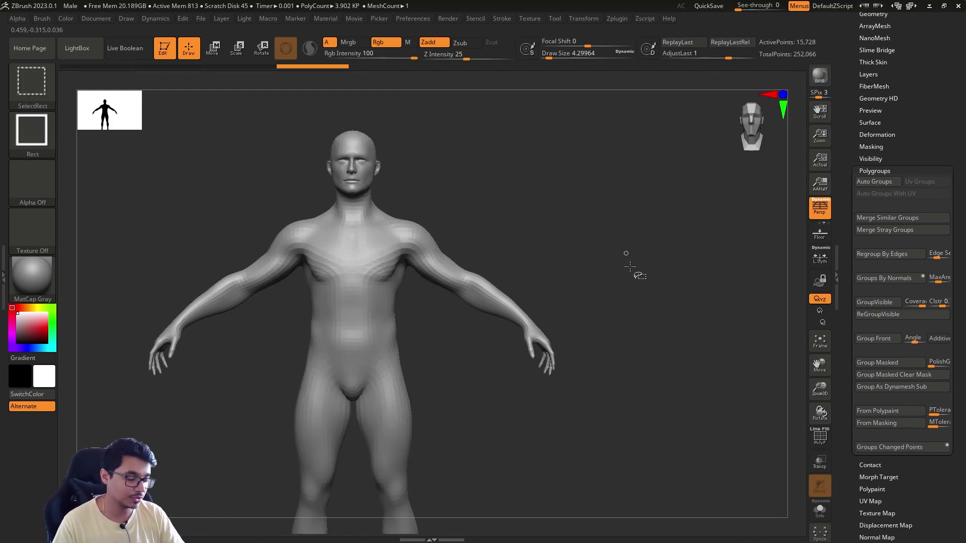
Hide the section of both arms between shoulder and forearm using a subtractive rectangular selection
mouse_move(443, 139)
left_mouse_down("ctrl+shift")
mouse_move(582, 330)
mouse_move(537, 342)
left_mouse_up("ctrl+shift")
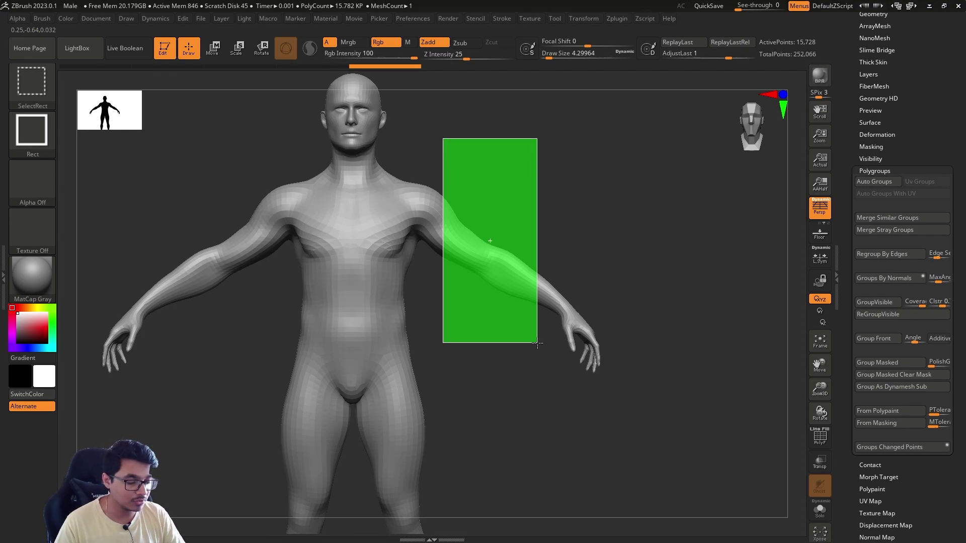
key("alt")
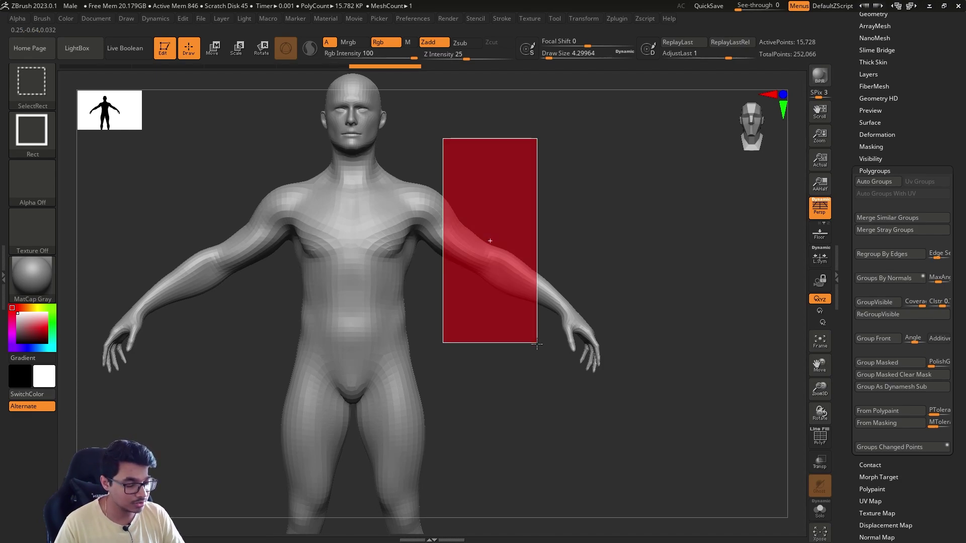
left_click_drag(537, 344, 537, 344, "ctrl+alt+shift")
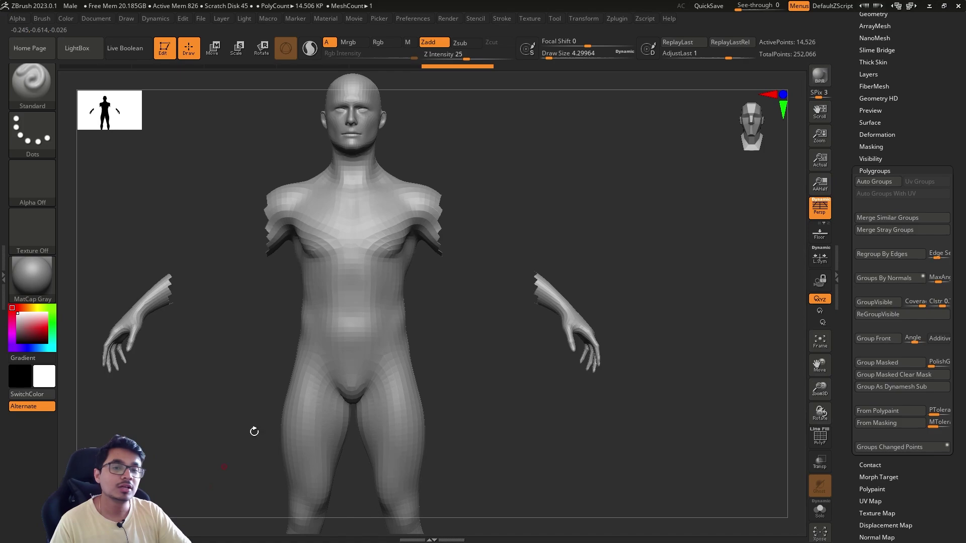
left_click_drag(611, 230, 648, 225, "alt")
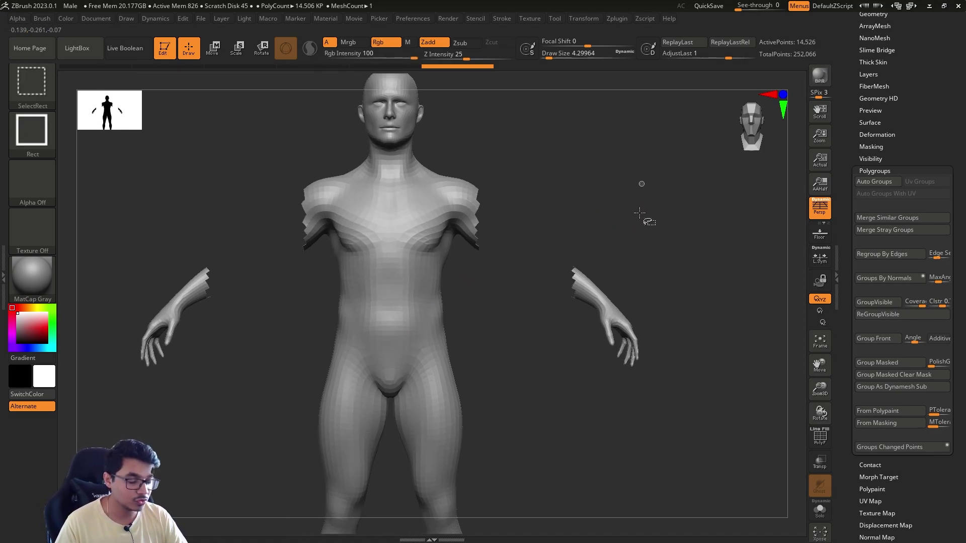
Invert the visibility to show only the hidden arm sections, and restore the full body
left_click(669, 161, "ctrl+shift")
key("ctrl+z")
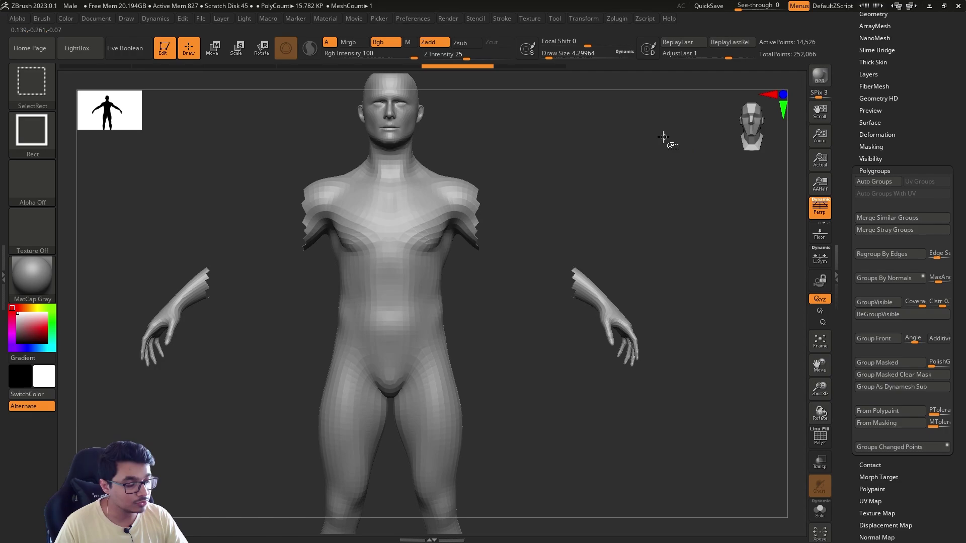
left_click_drag(674, 188, 700, 244, "ctrl+shift")
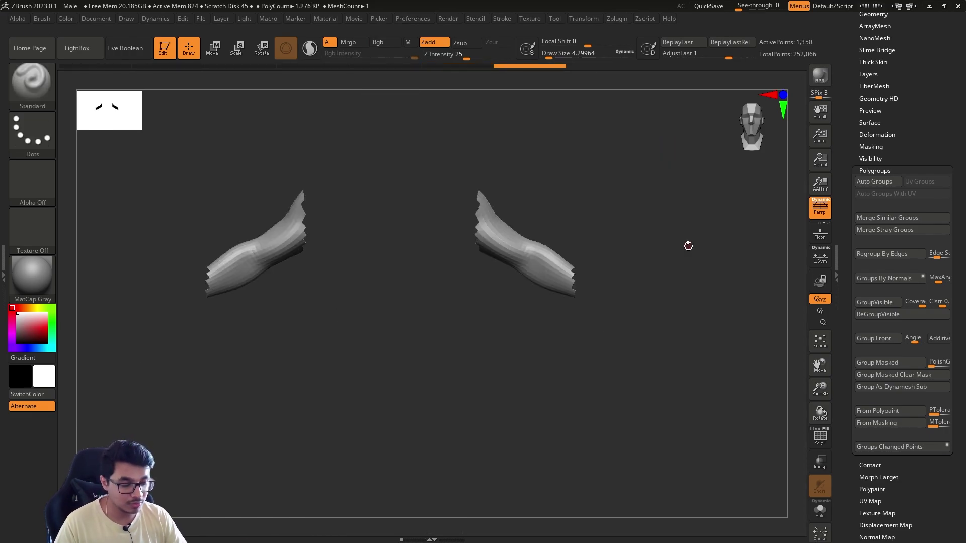
left_click(672, 193, "ctrl+shift")
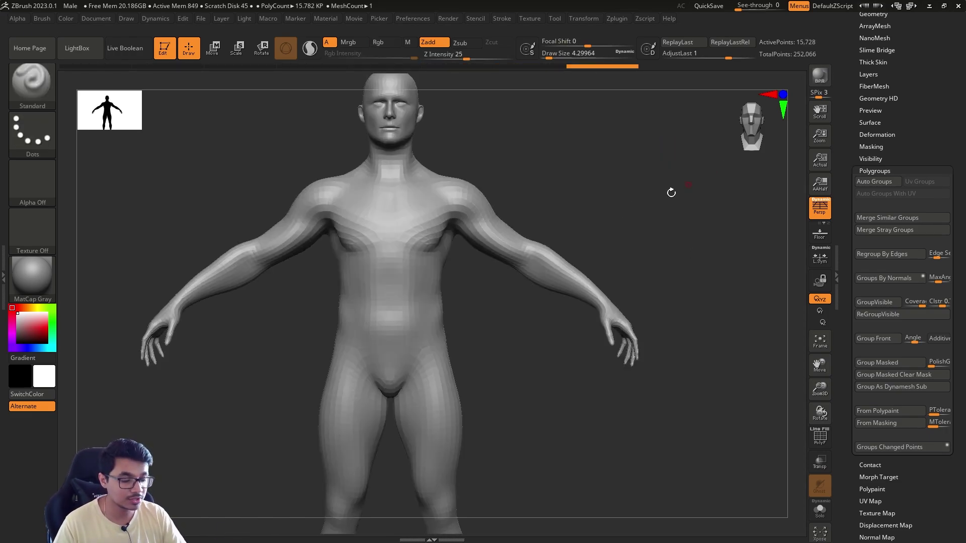
Isolate only the elbow areas of both arms with a rectangular selection, and show the whole body again
left_click_drag(671, 192, 669, 200)
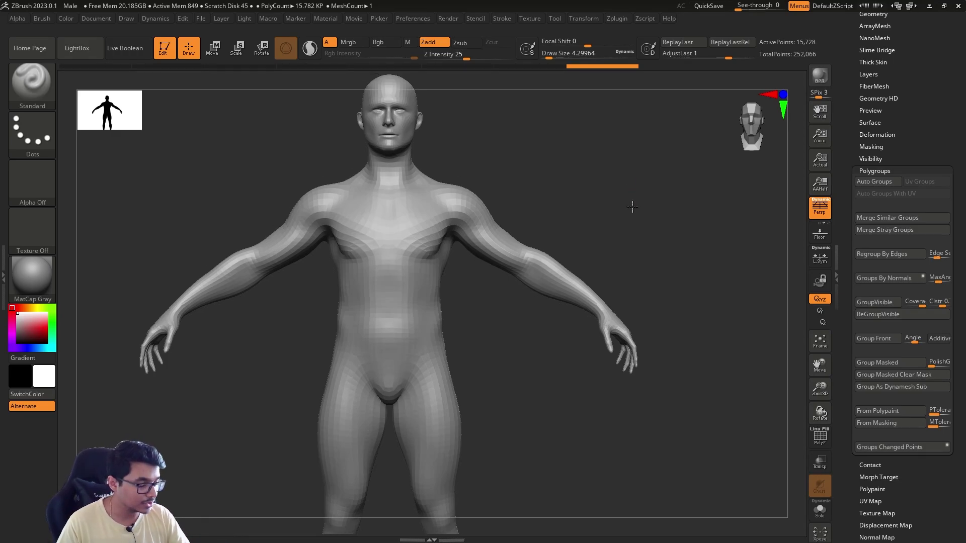
left_click_drag(495, 174, 572, 310, "ctrl+shift")
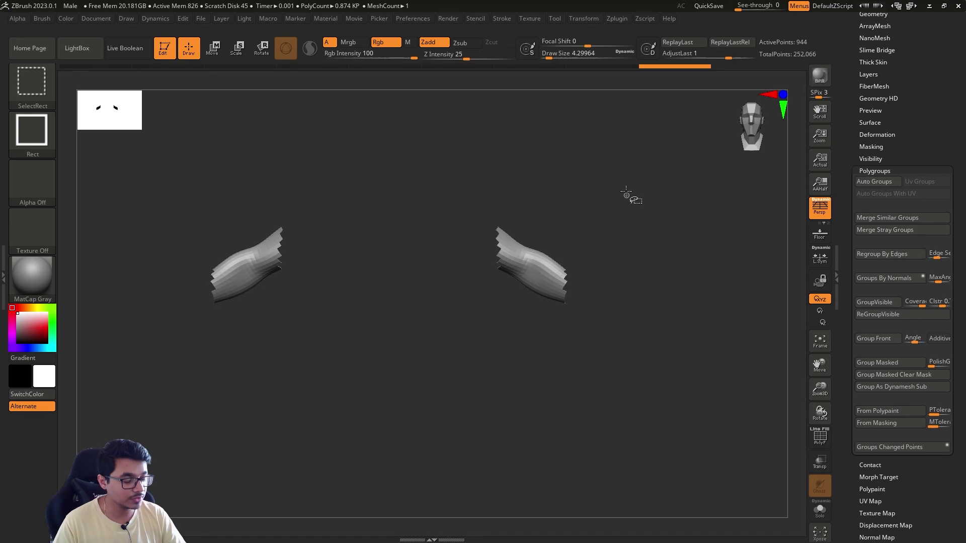
left_click(626, 194, "ctrl+shift")
Switch the visibility selection brush from SelectRect to SelectLasso
left_click(43, 89, "ctrl+shift")
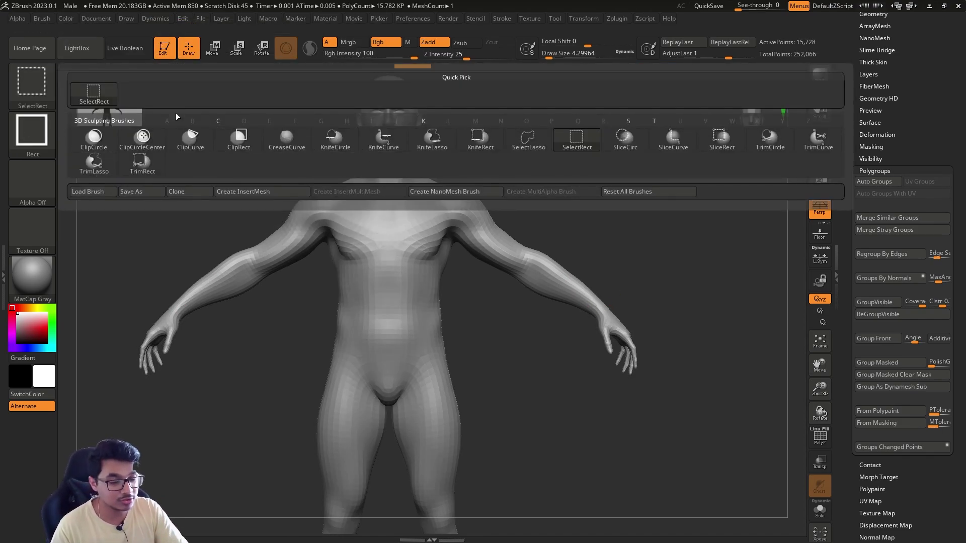
left_click(34, 85, "ctrl+shift")
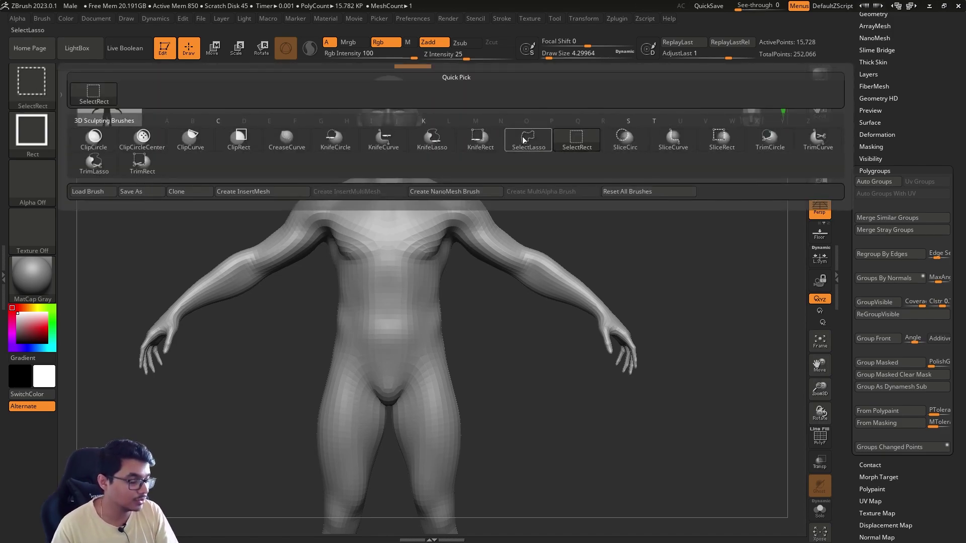
left_click(538, 148)
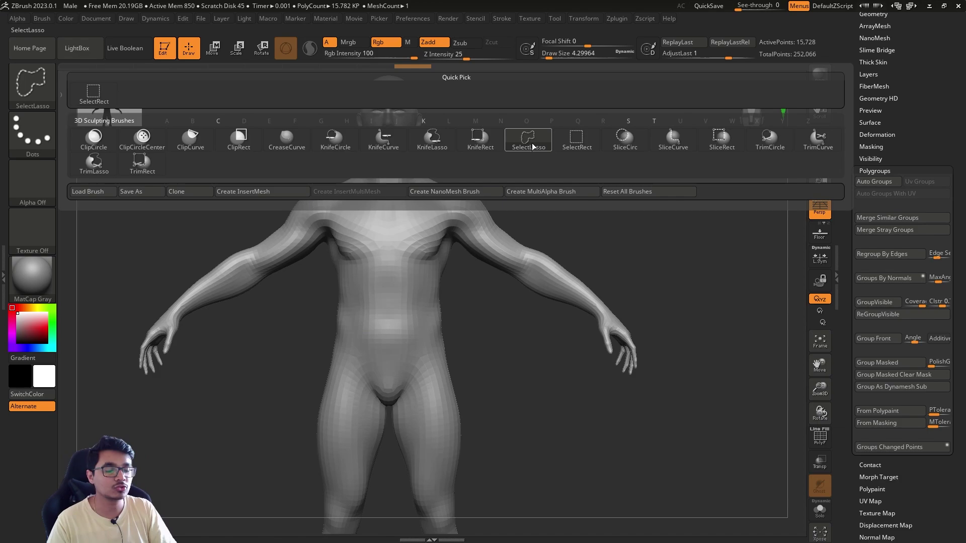
mouse_move(618, 229)
left_mouse_down()
mouse_move(606, 222)
mouse_move(656, 224)
mouse_move(578, 233)
mouse_move(580, 252)
left_mouse_up()
key("ctrl")
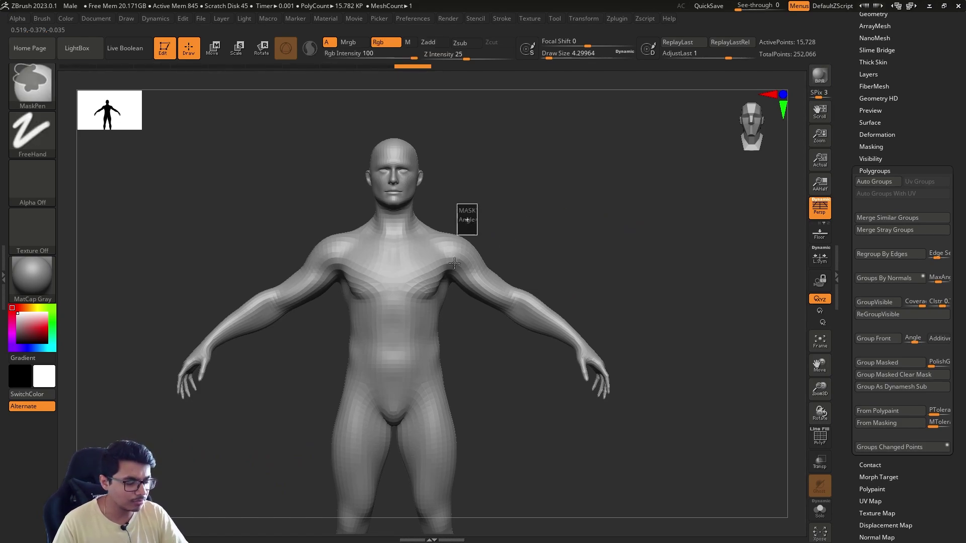
Isolate both arms of the body with a lasso visibility selection and turn on the polyframe display
key("ctrl+z")
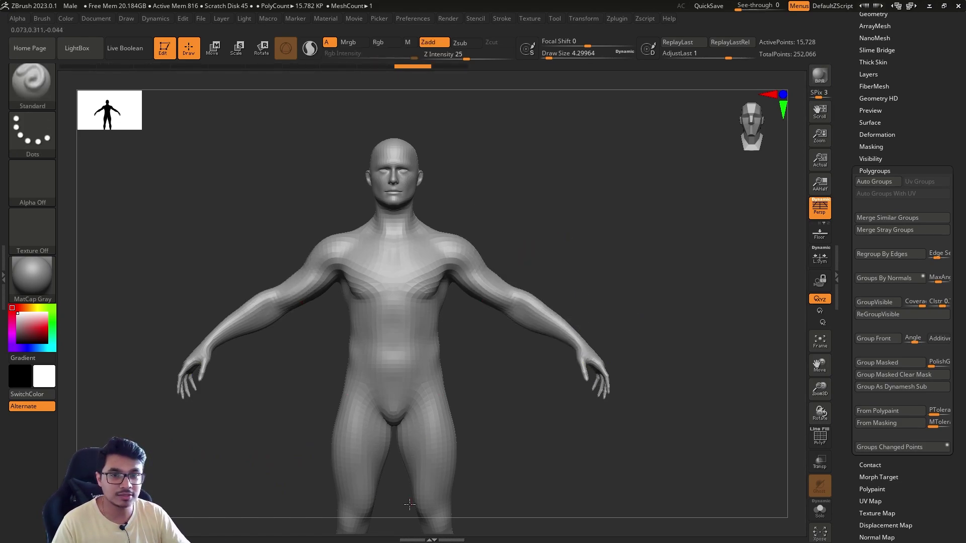
key("ctrl+shift")
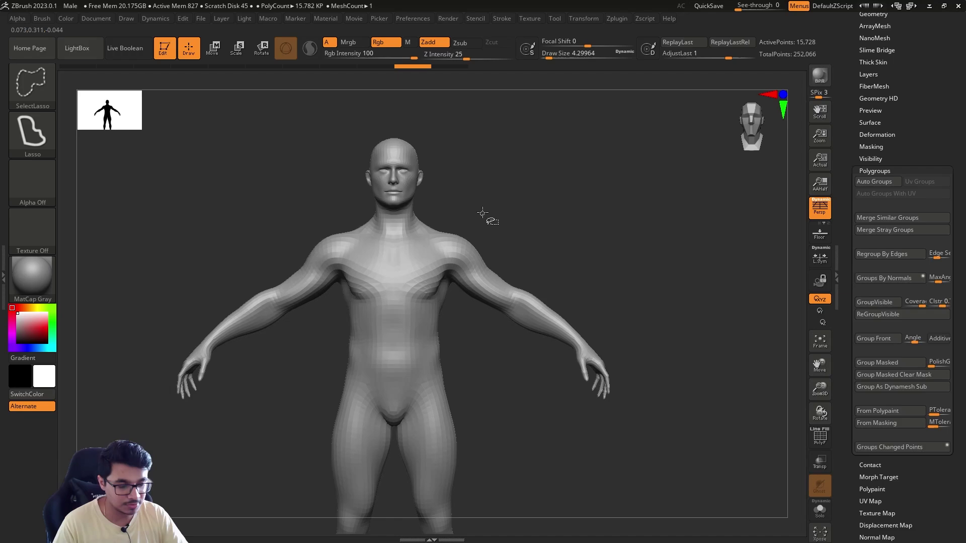
mouse_move(455, 290)
left_mouse_down("ctrl+shift")
mouse_move(647, 460)
mouse_move(565, 243)
mouse_move(538, 281)
mouse_move(608, 265)
left_mouse_up("ctrl+shift")
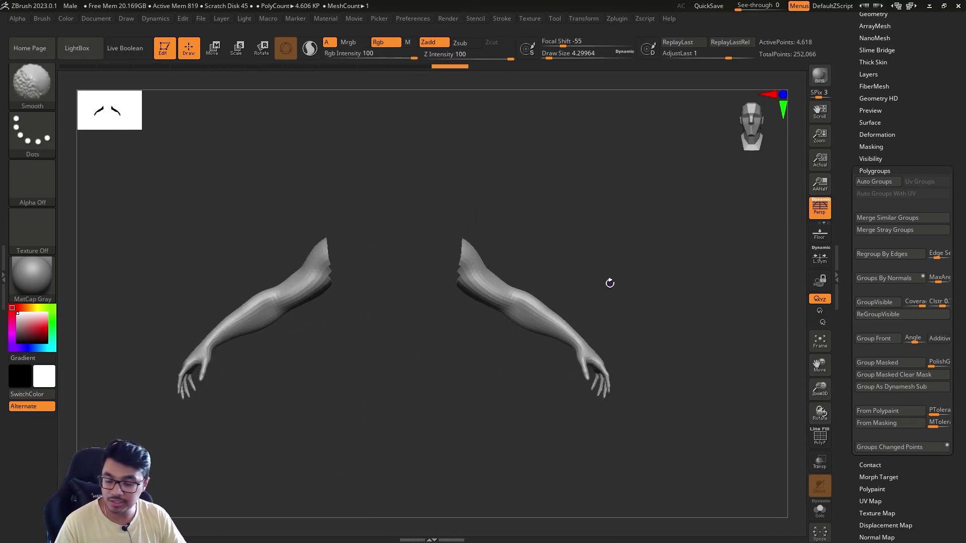
key("shift+f")
Try assigning the isolated arms to a new polygroup, and undo the grouping
key("ctrl")
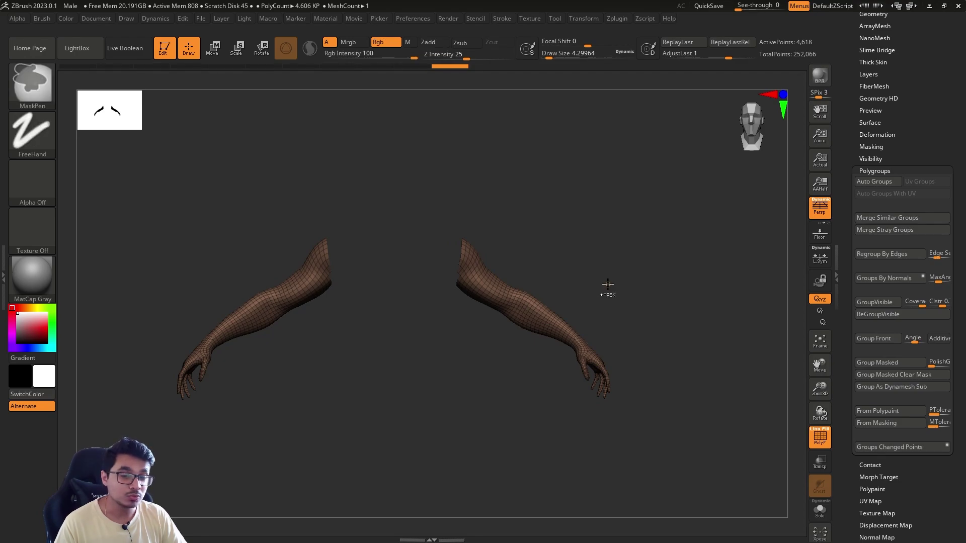
key("ctrl+w")
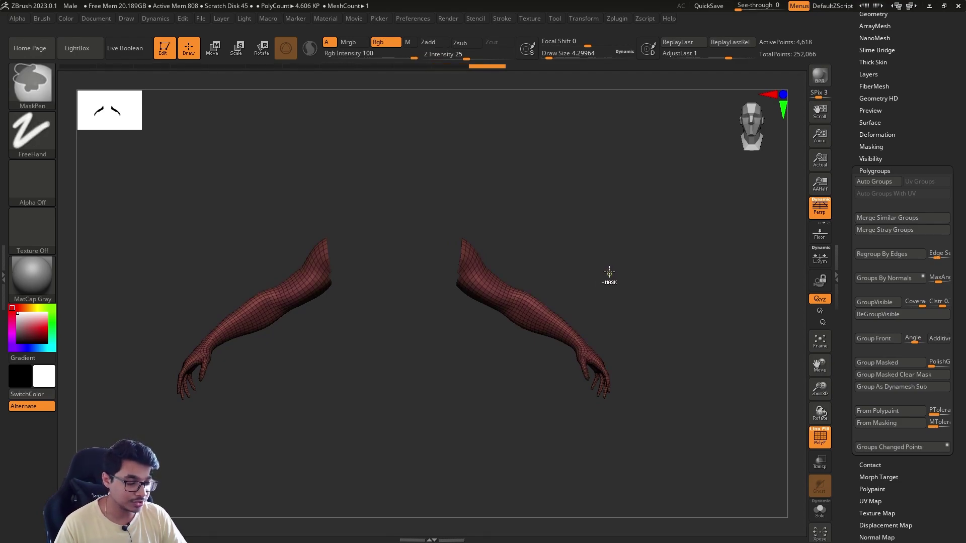
key("ctrl+z")
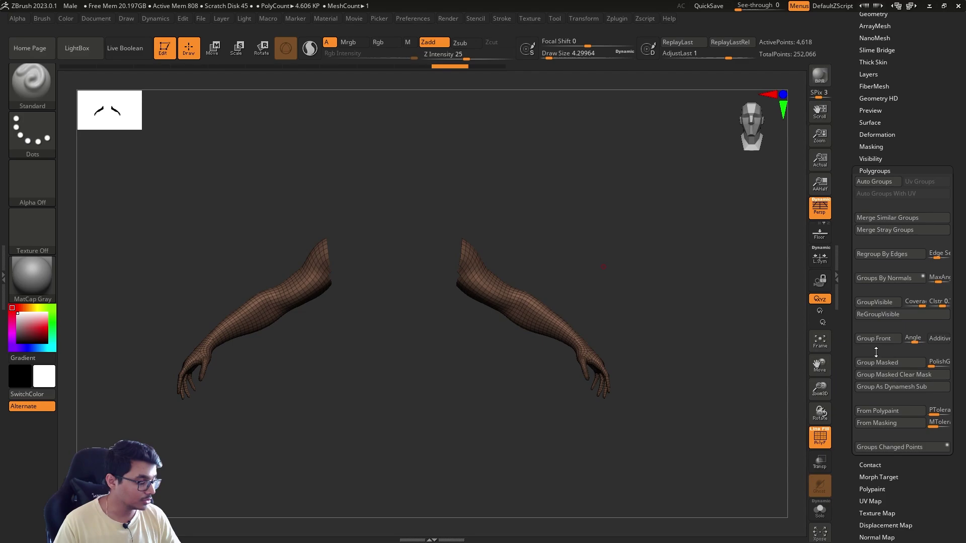
Assign the isolated arms to their own polygroup using GroupVisible, and show the whole body again
left_click(887, 301)
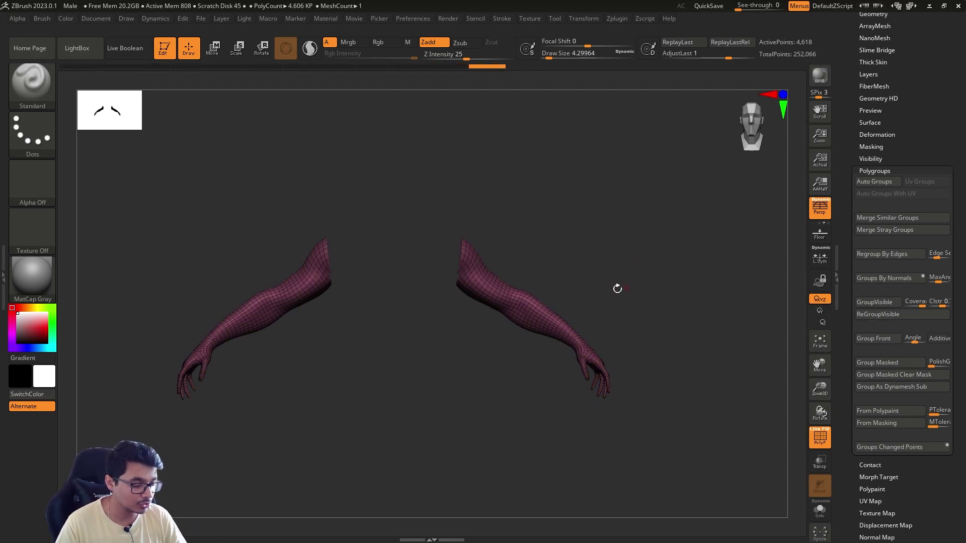
left_click(658, 220, "ctrl+shift")
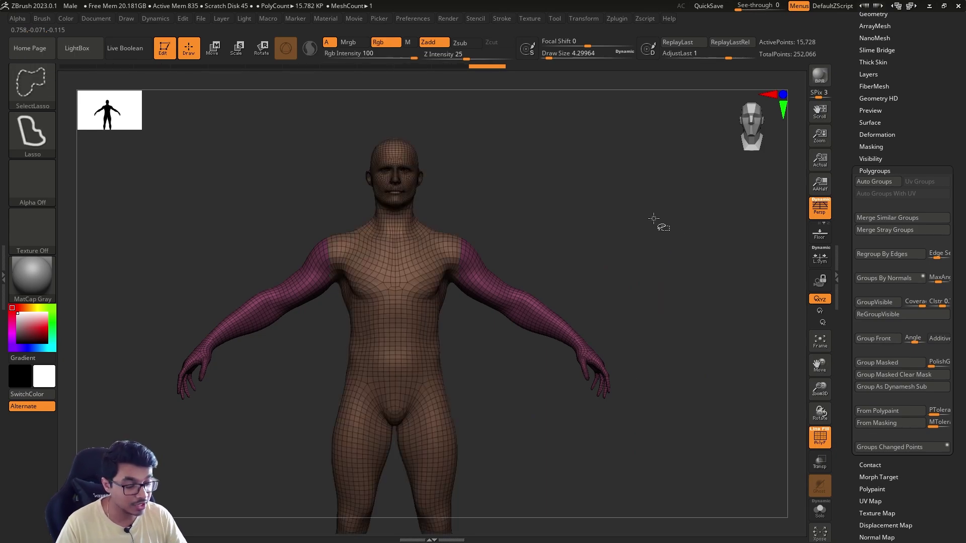
Isolate both legs with a lasso selection and assign them their own polygroup, ending with the whole body shown
left_click_drag(516, 457, 531, 388, "alt")
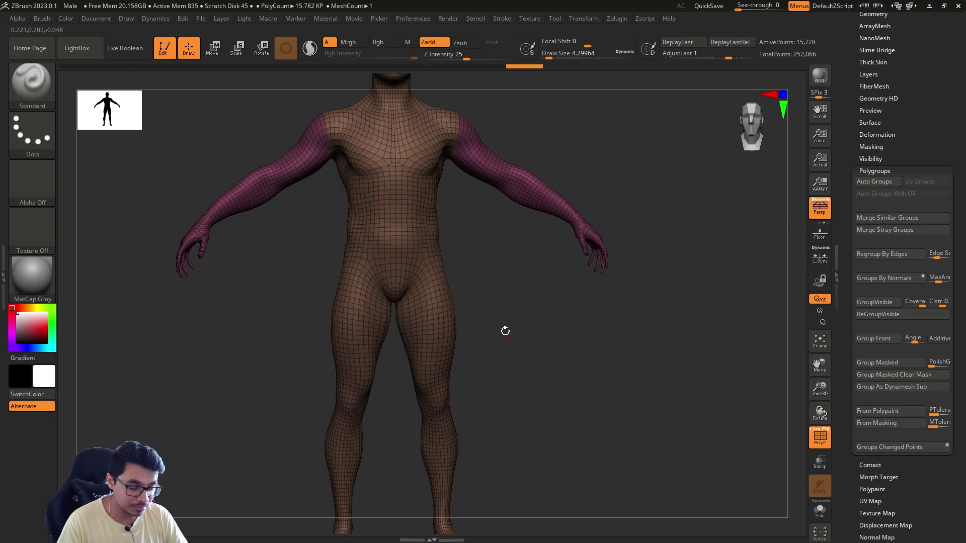
left_click_drag(505, 330, 529, 252)
mouse_move(515, 347)
left_mouse_down("alt")
mouse_move(518, 291)
mouse_move(503, 247)
left_mouse_up("alt")
mouse_move(402, 221)
left_mouse_down("ctrl+shift")
mouse_move(443, 240)
mouse_move(492, 425)
mouse_move(420, 445)
left_mouse_up("ctrl+shift")
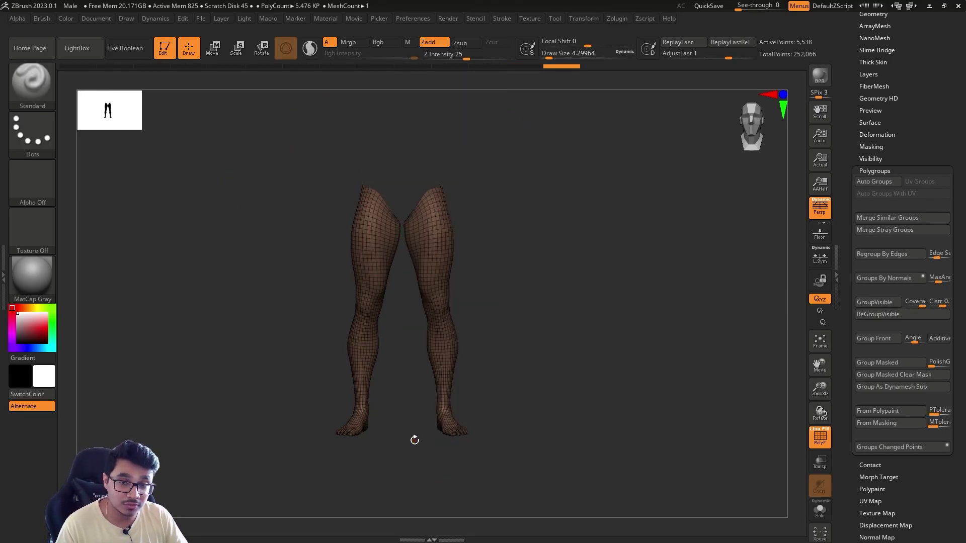
key("ctrl+w")
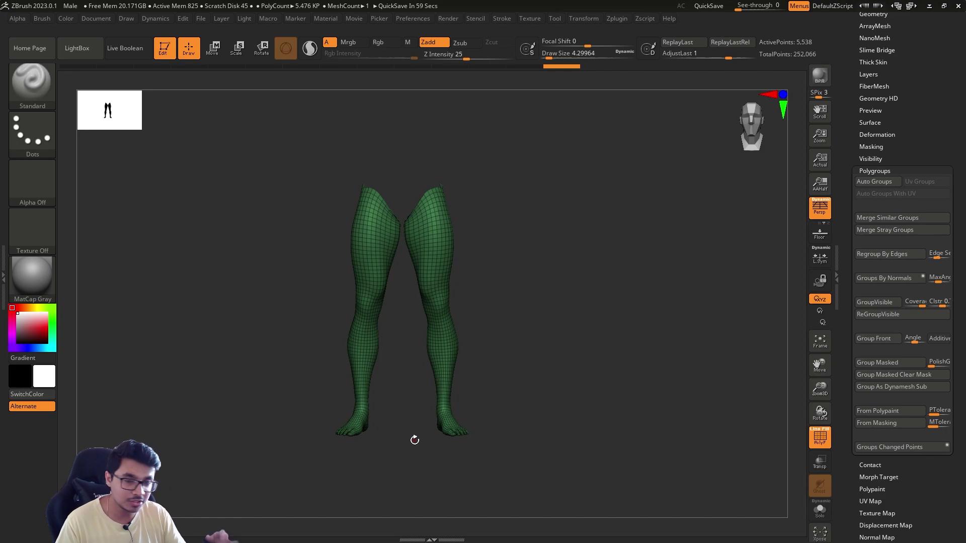
left_click(585, 244, "ctrl+shift")
Isolate the head with a lasso selection and assign it its own polygroup, ending with the whole body shown
left_click_drag(546, 244, 548, 333, "alt")
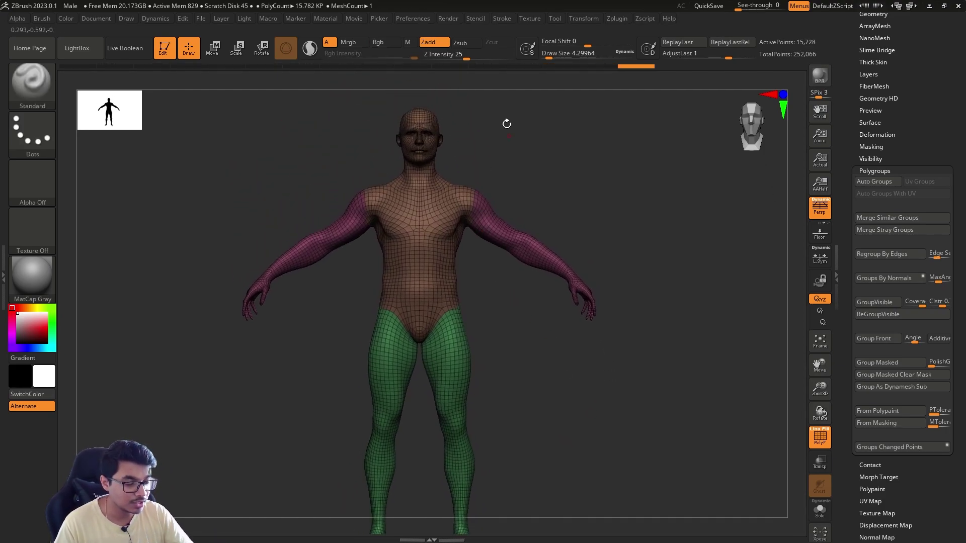
mouse_move(443, 82)
left_mouse_down("ctrl+shift")
mouse_move(390, 92)
mouse_move(444, 175)
left_mouse_up("ctrl+shift")
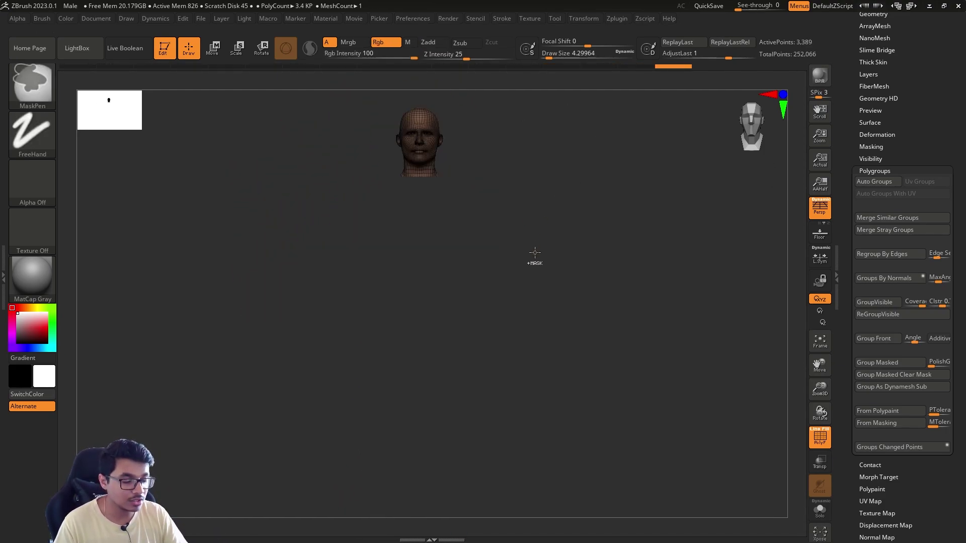
key("ctrl+w")
left_click(574, 202, "ctrl+shift")
Set the draw size to 21.62277 and try hiding an edge loop around the forearms with SelectLasso, restoring the full body each time
key("s")
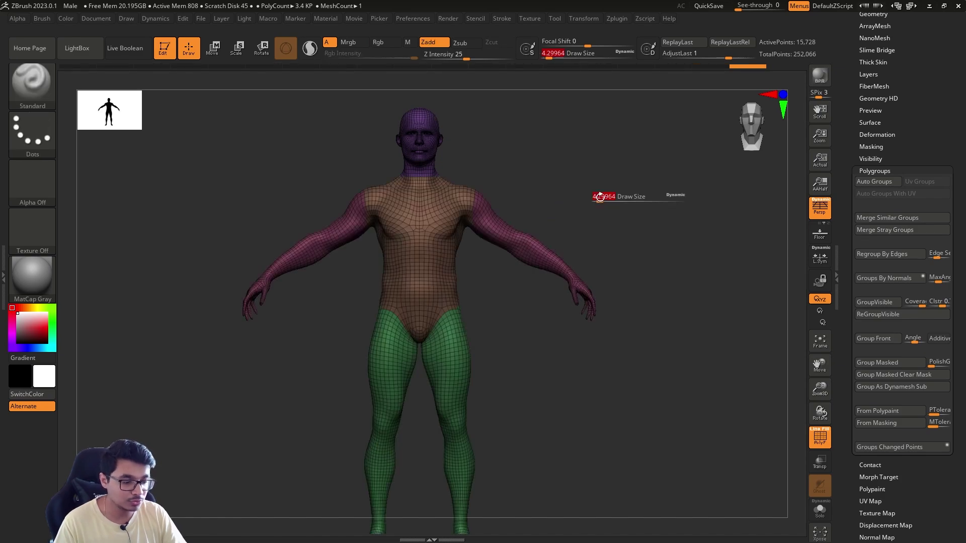
left_click_drag(600, 197, 604, 196)
mouse_move(617, 197)
left_mouse_down("alt")
mouse_move(602, 228)
mouse_move(511, 226)
mouse_move(608, 216)
mouse_move(612, 241)
mouse_move(584, 235)
mouse_move(599, 241)
mouse_move(596, 261)
mouse_move(582, 257)
left_mouse_up("alt")
key("s")
left_click(621, 243)
key("s")
left_click(570, 243)
key("s")
left_click(584, 238)
left_click(560, 257, "ctrl+shift")
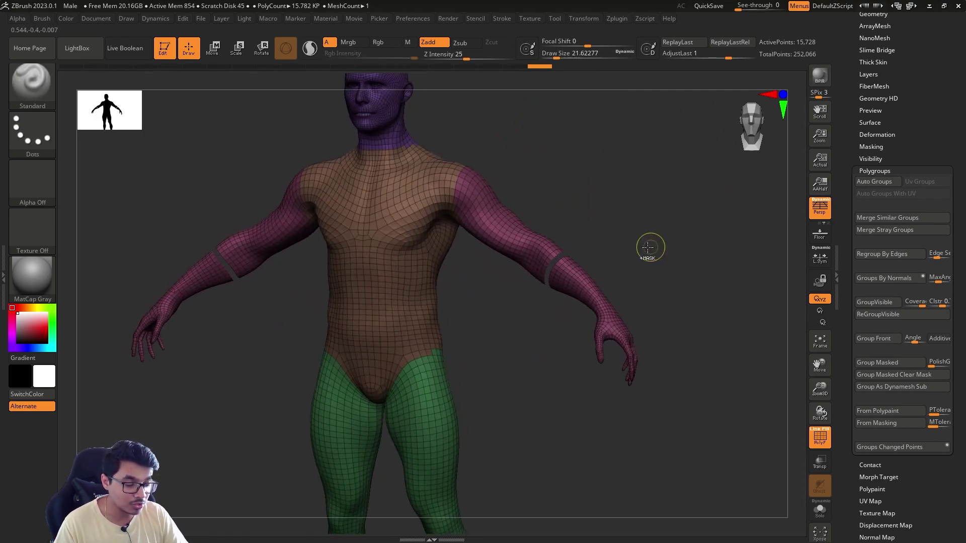
left_click(646, 247, "ctrl+shift")
left_click(561, 256, "ctrl+shift")
left_click(588, 252, "ctrl+shift")
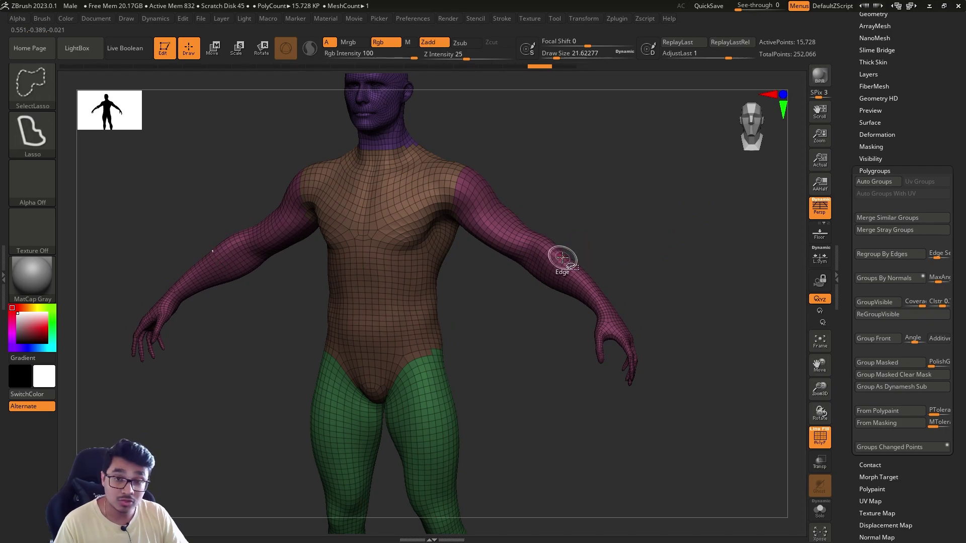
Isolate the arm polygroup repeatedly by picking the forearm with SelectLasso, restoring the full body each time
left_click(564, 256, "ctrl+shift")
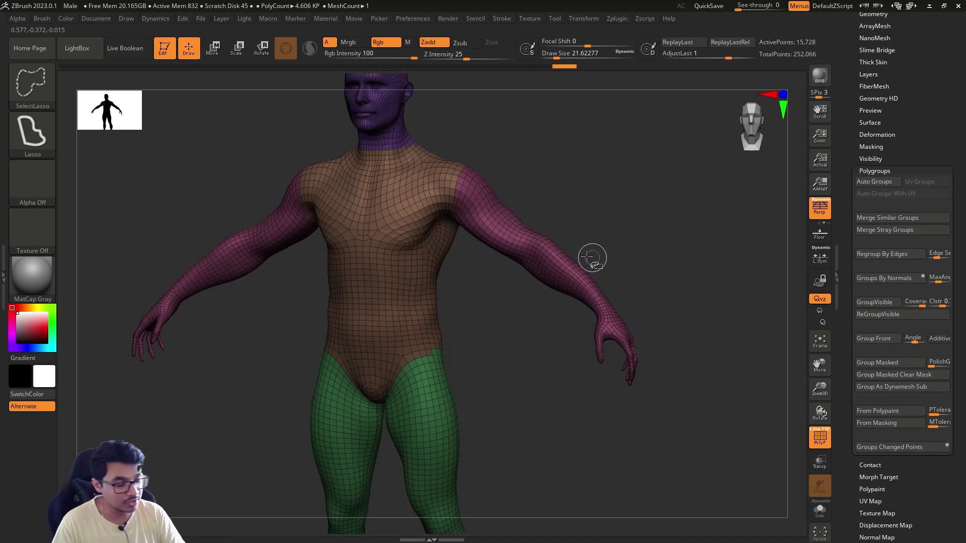
left_click(564, 259, "ctrl+shift")
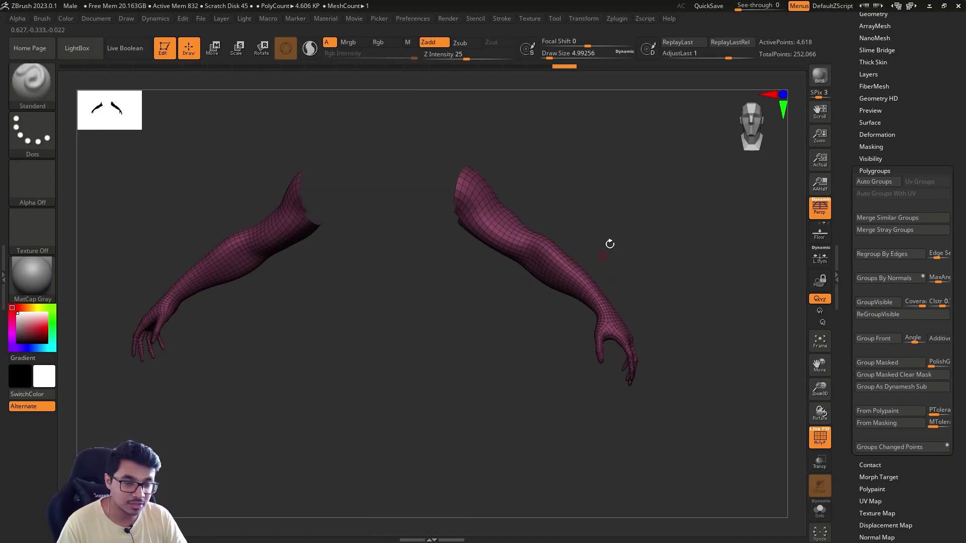
left_click(610, 244, "ctrl+shift")
left_click(569, 266, "ctrl+shift")
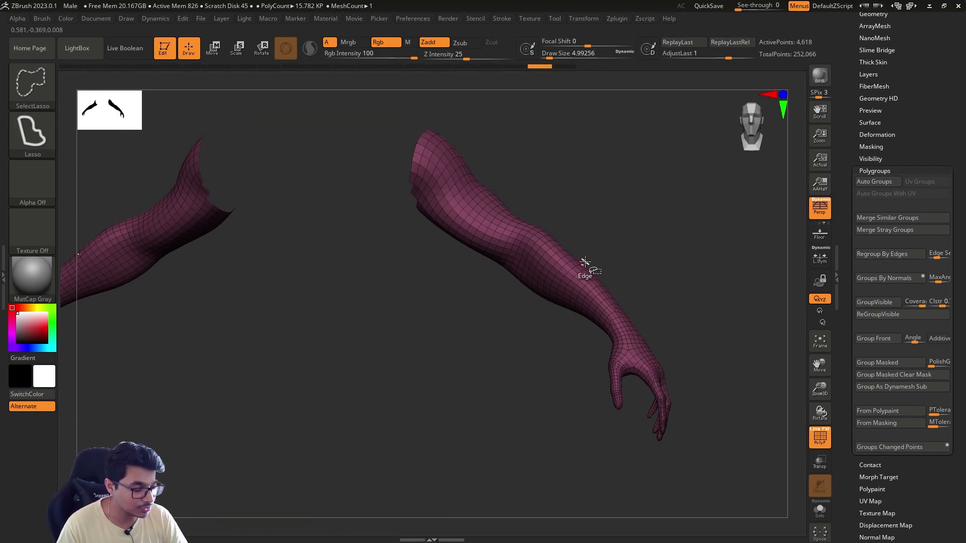
left_click(606, 250, "ctrl+shift")
key("f")
key("s")
mouse_move(617, 238)
left_mouse_down("alt")
mouse_move(570, 264)
mouse_move(560, 255)
left_mouse_up("alt")
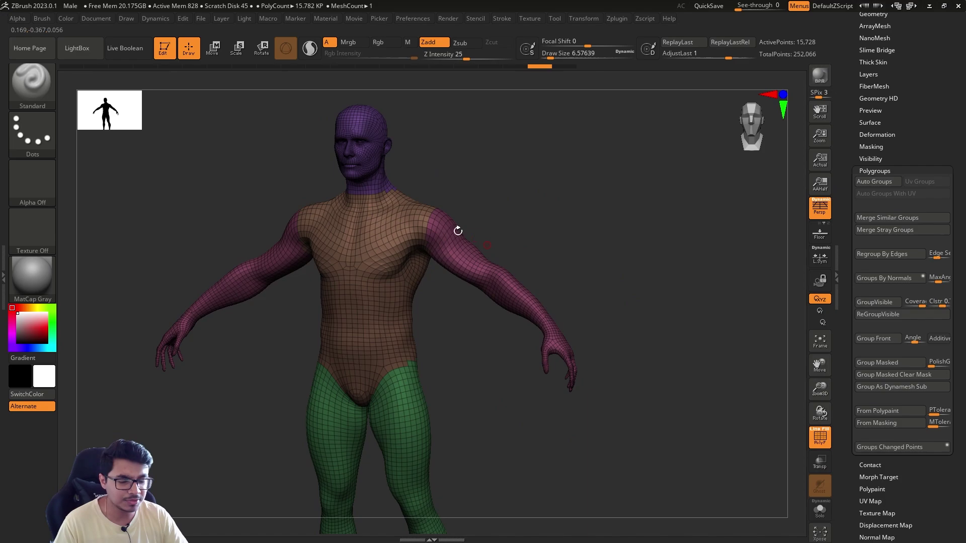
Switch the visibility brush to SelectRect, isolate the arm polygroup by picking an arm, and show the whole body again
left_click(43, 87, "ctrl+shift")
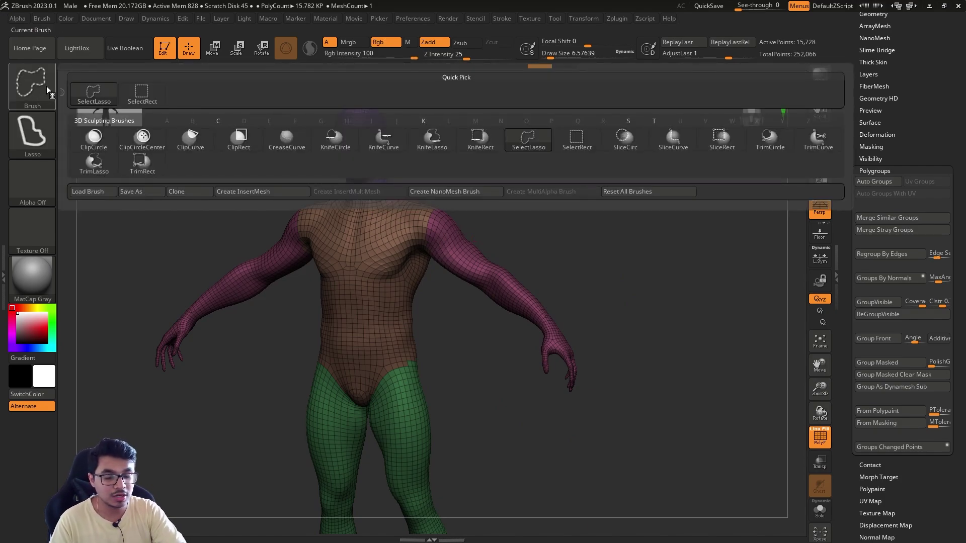
left_click(584, 145, "ctrl+shift")
left_click(509, 298, "ctrl+shift")
left_click(423, 324, "ctrl+shift")
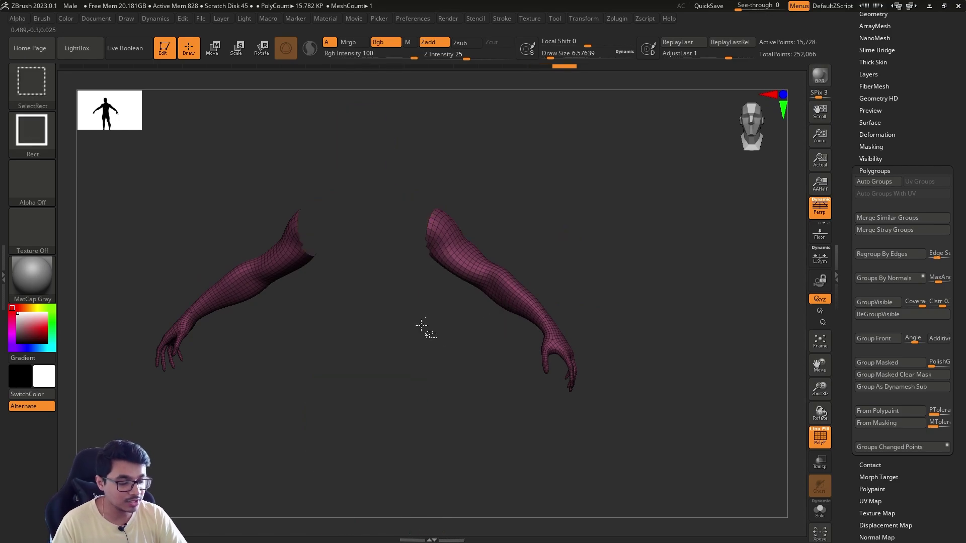
left_click(395, 304, "ctrl+shift")
left_click(488, 362, "ctrl+shift")
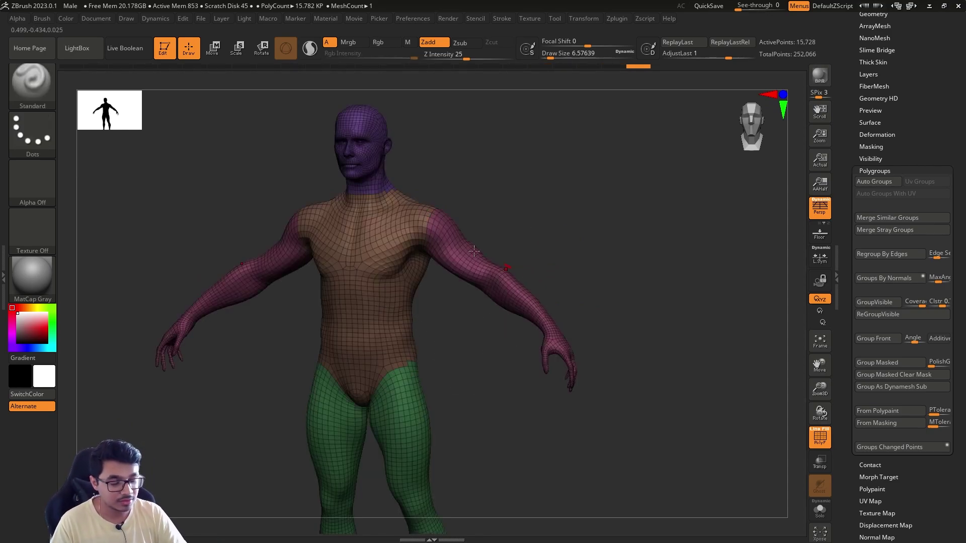
Switch the visibility brush back to SelectLasso, isolate the arm polygroup with it, and show the whole body again
left_click(31, 85, "ctrl+shift")
left_click(532, 142, "ctrl+shift")
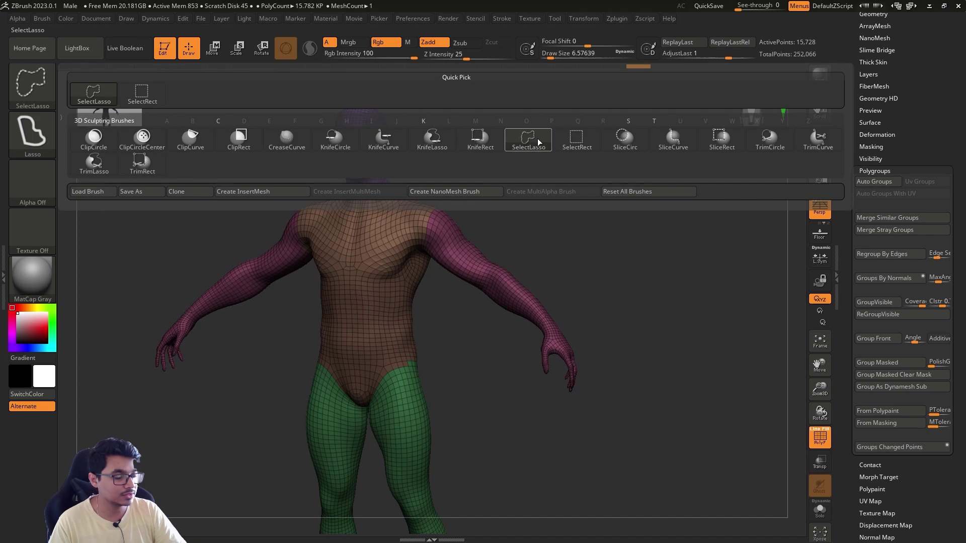
mouse_move(654, 282)
left_mouse_down()
mouse_move(614, 289)
mouse_move(638, 295)
mouse_move(591, 309)
mouse_move(621, 319)
mouse_move(640, 289)
left_mouse_up()
left_click(565, 347, "ctrl+shift")
key("s")
left_click(632, 312)
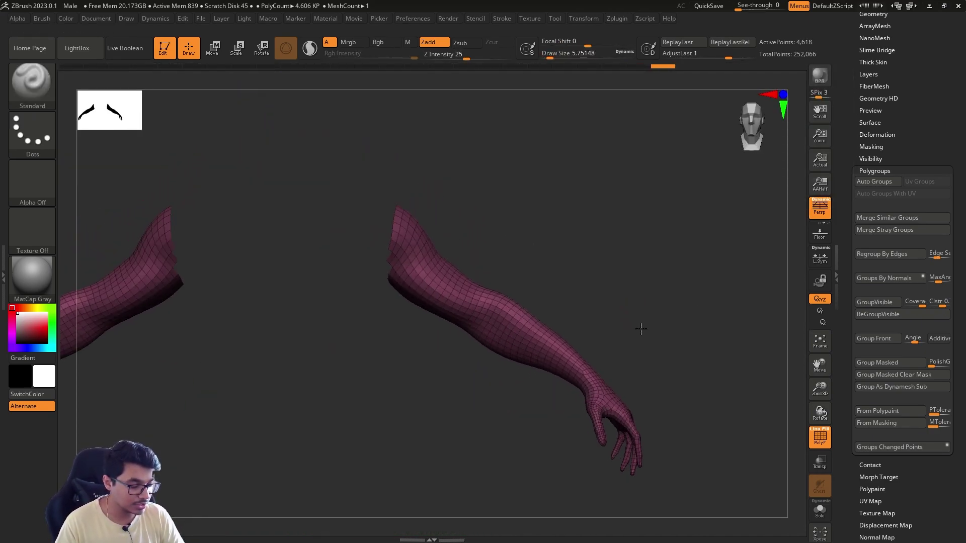
mouse_move(659, 337)
left_mouse_down("alt")
mouse_move(648, 304)
mouse_move(585, 327)
mouse_move(658, 319)
mouse_move(654, 309)
left_mouse_up("alt")
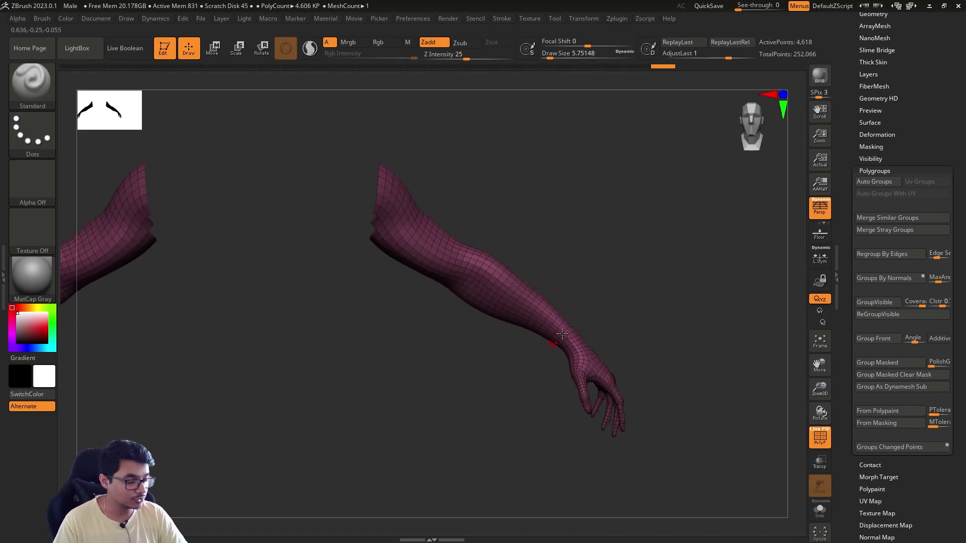
left_click_drag(562, 333, 565, 308)
left_click(619, 259, "ctrl+shift")
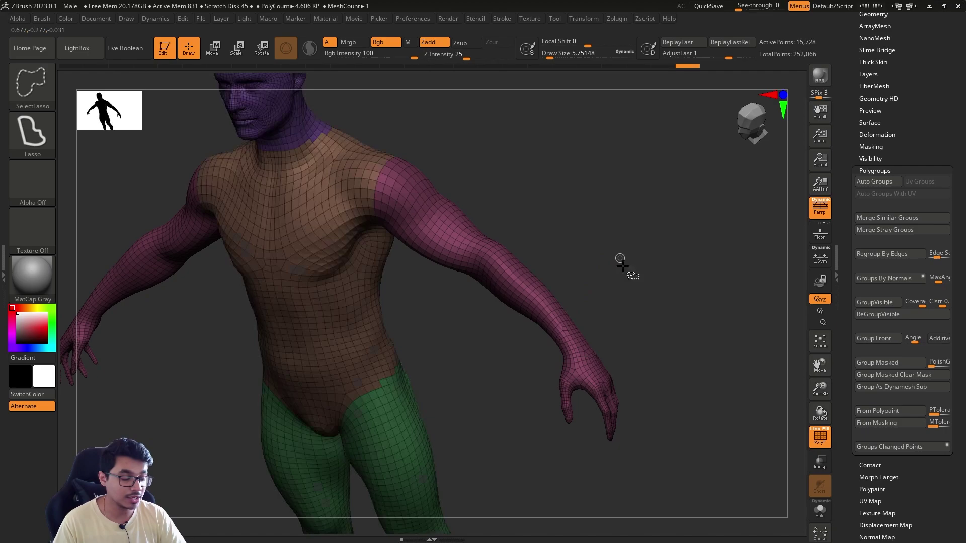
Turn the polyframe display off and on again with the full body in view
left_click_drag(630, 274, 614, 306, "alt")
key("shift+f")
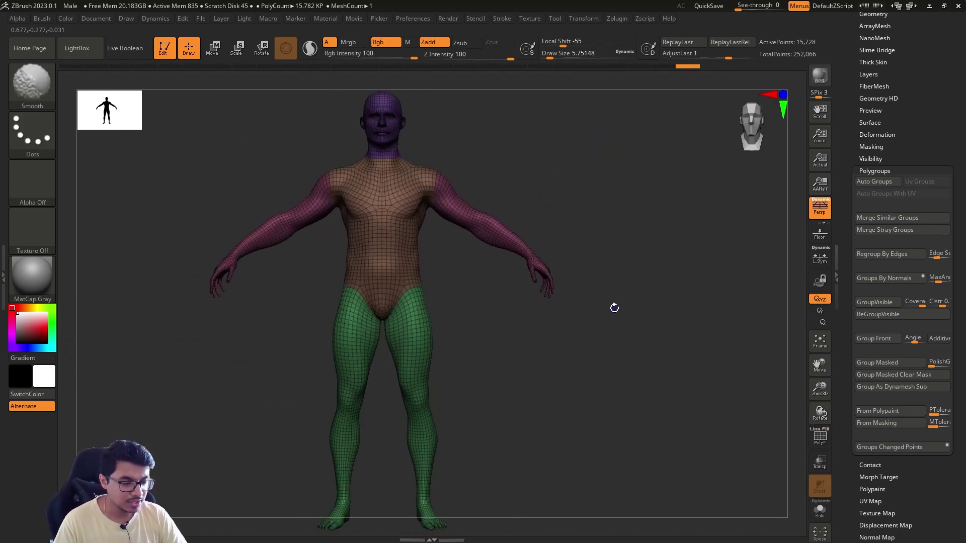
key("shift+f")
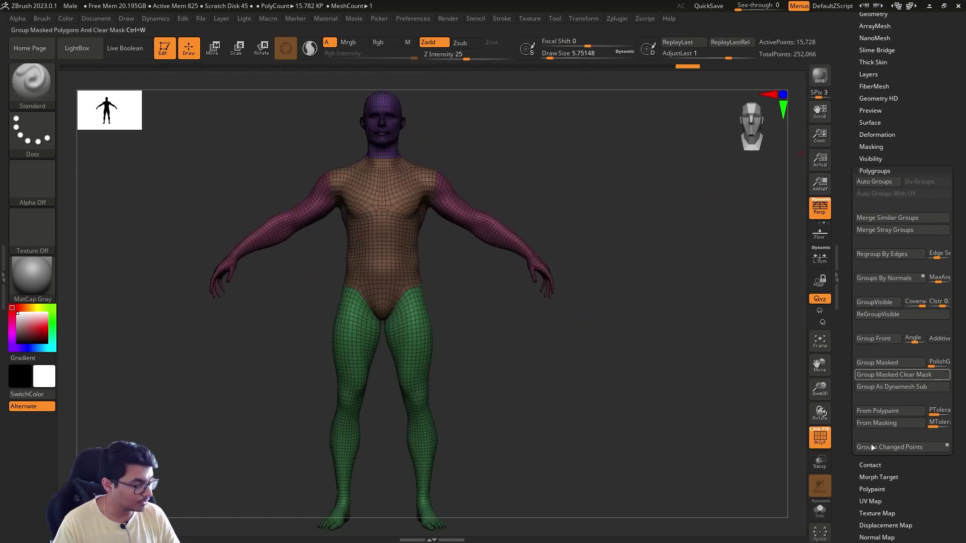
Open the Subtool settings and insert a SweepProfile3D mesh as a new subtool
left_click_drag(851, 128, 850, 257)
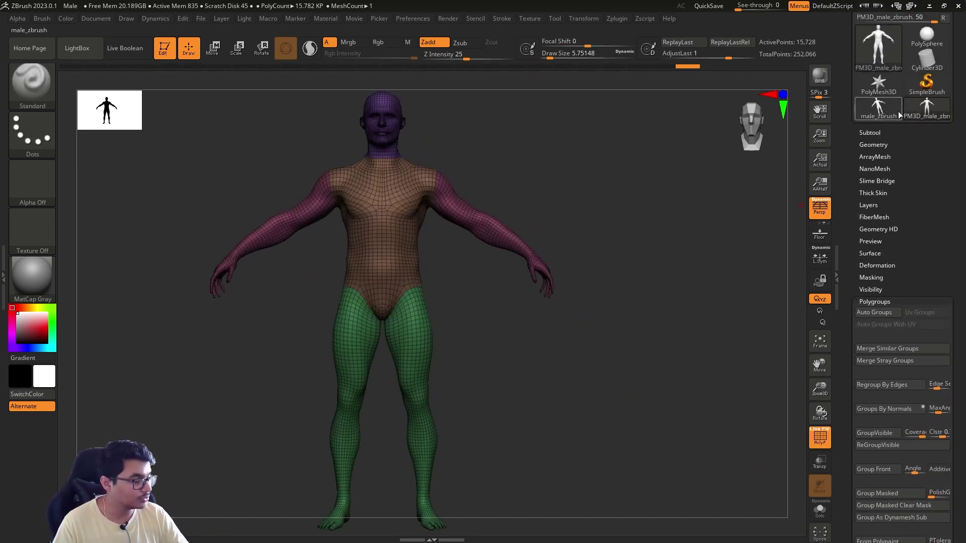
left_click(882, 134)
left_click(935, 277)
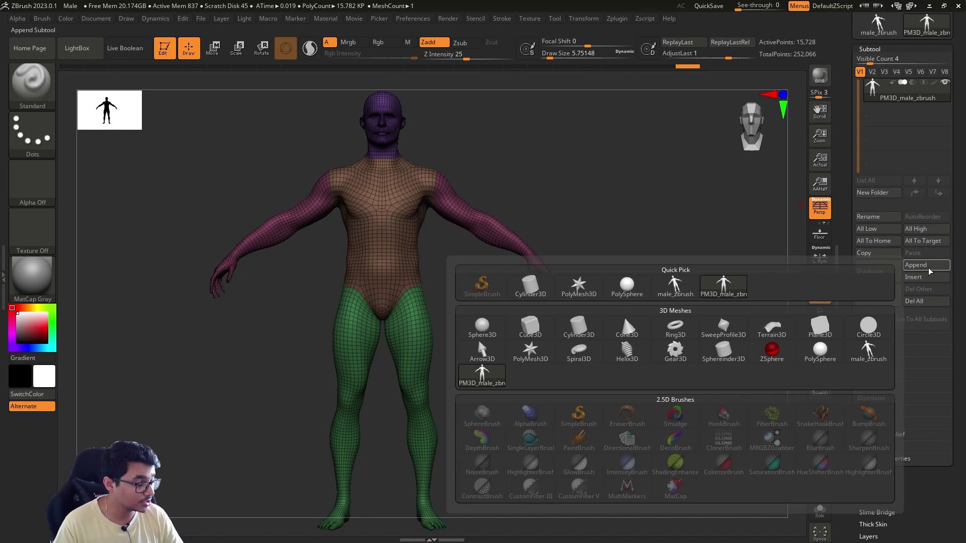
left_click(930, 277)
left_click(725, 328)
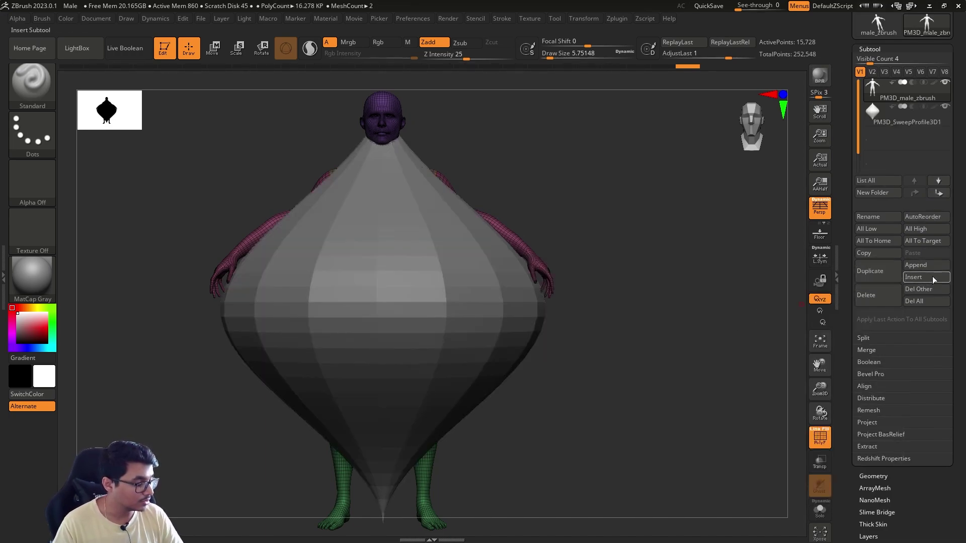
Insert a Helix3D mesh as another subtool
left_click(928, 278)
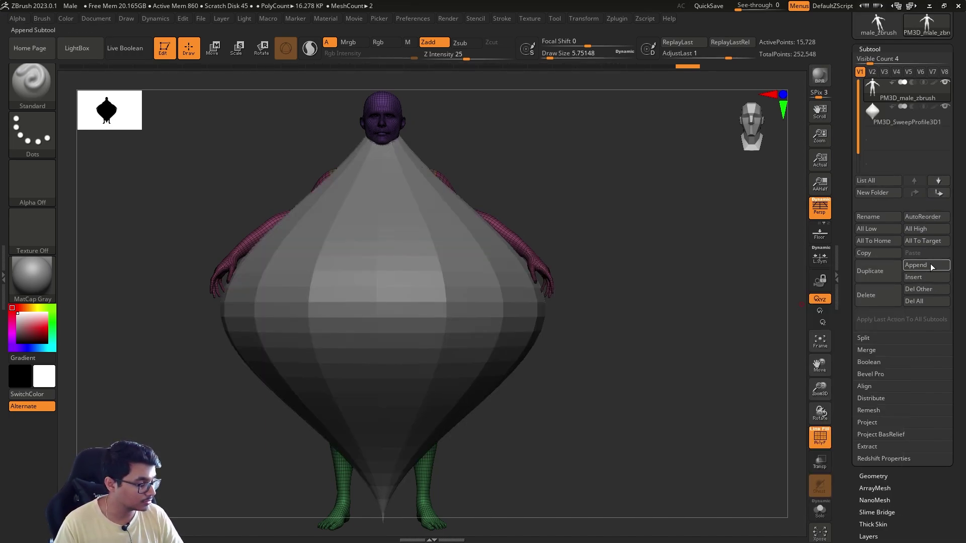
left_click(924, 277)
left_click(649, 365)
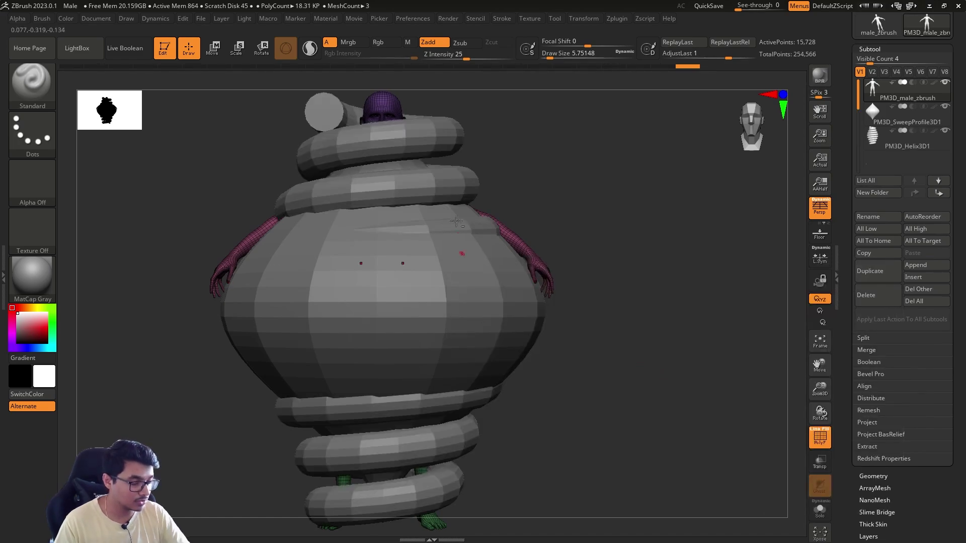
Scale the helix subtool down to a small size and move it beside the body's head
key("r")
left_click_drag(382, 309, 230, 320)
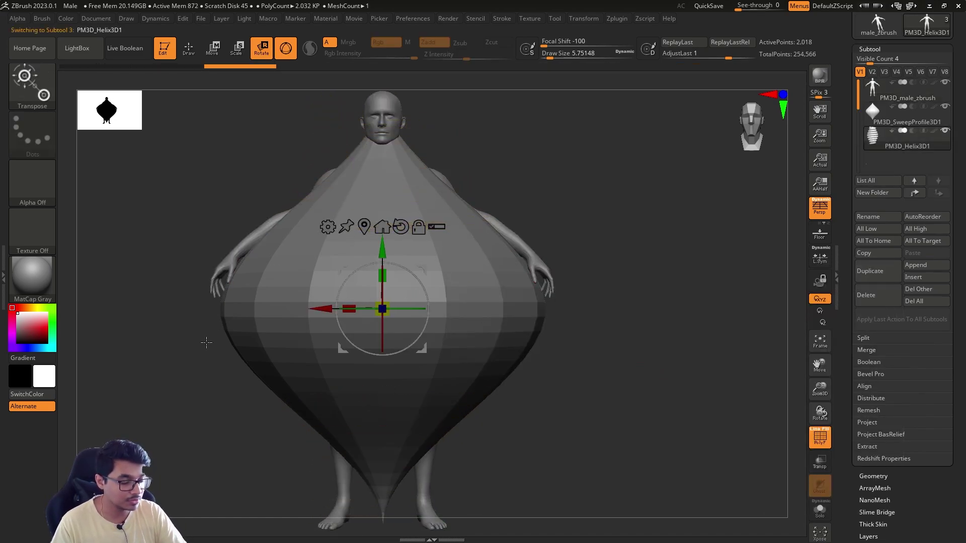
key("w")
left_click_drag(422, 270, 520, 96)
Shrink the sweep profile subtool and move it beside the head, opposite the helix
left_click(443, 270, "alt")
key("r")
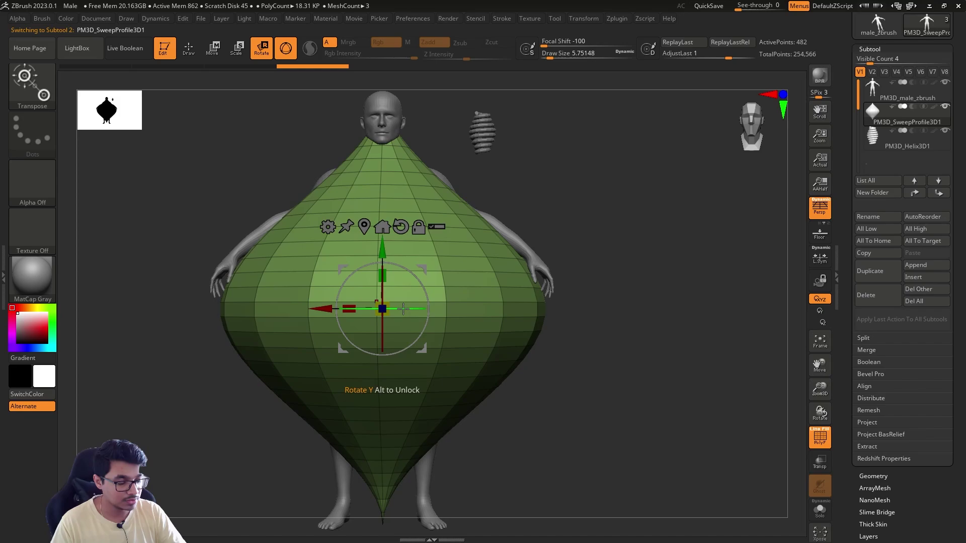
left_click_drag(382, 308, 282, 287)
key("w")
left_click_drag(420, 267, 314, 102)
key("r")
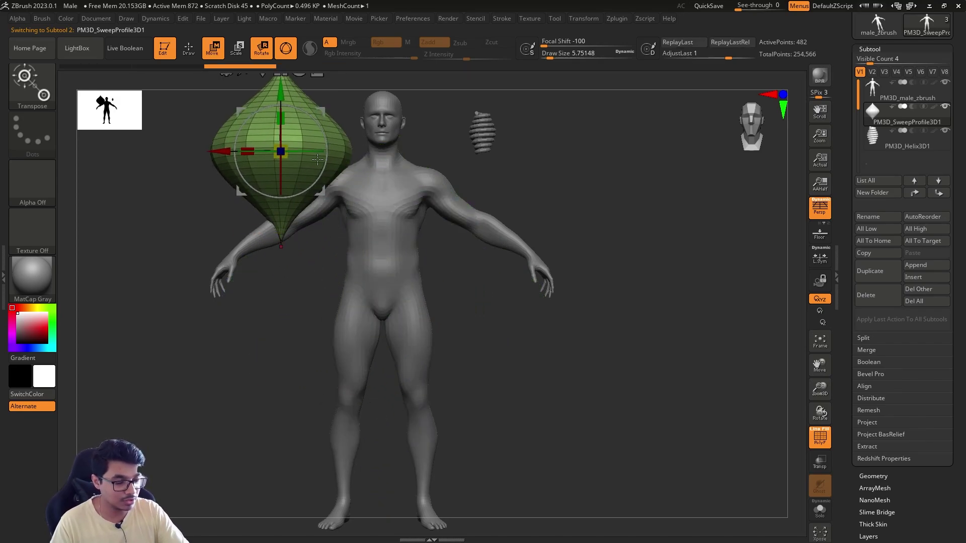
left_click_drag(280, 152, 202, 152)
key("w")
Merge the male body with the sweep profile and helix below it into one subtool using MergeDown
left_click(939, 100)
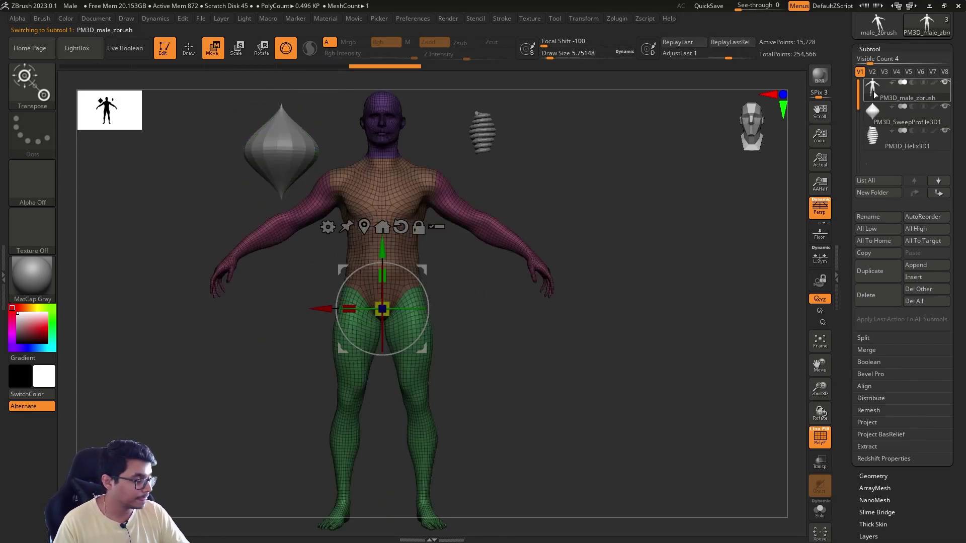
key("q")
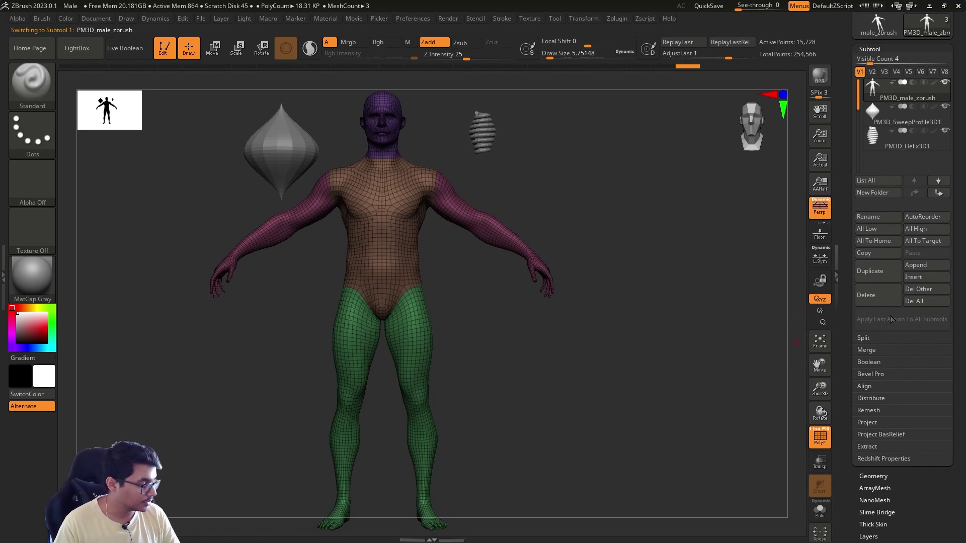
left_click(866, 349)
left_click(877, 361)
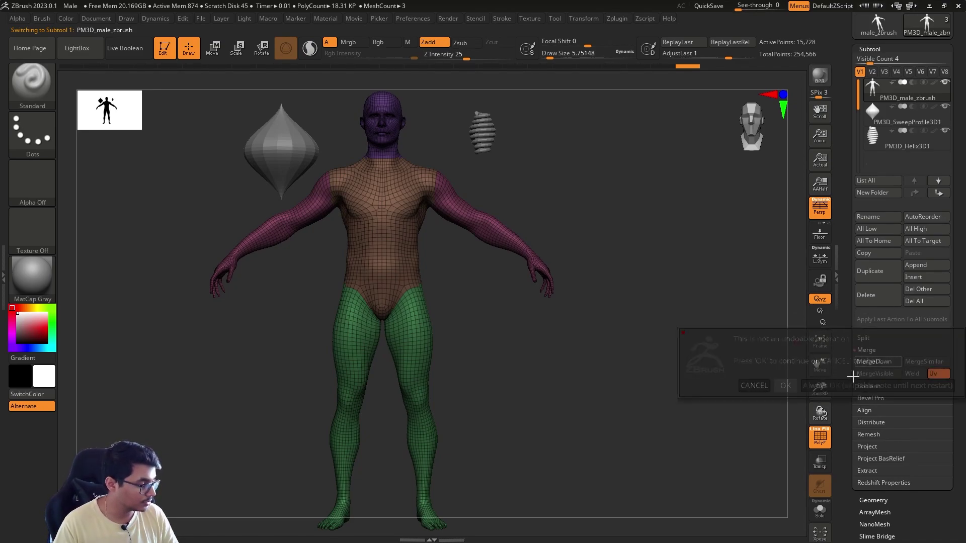
left_click(786, 386)
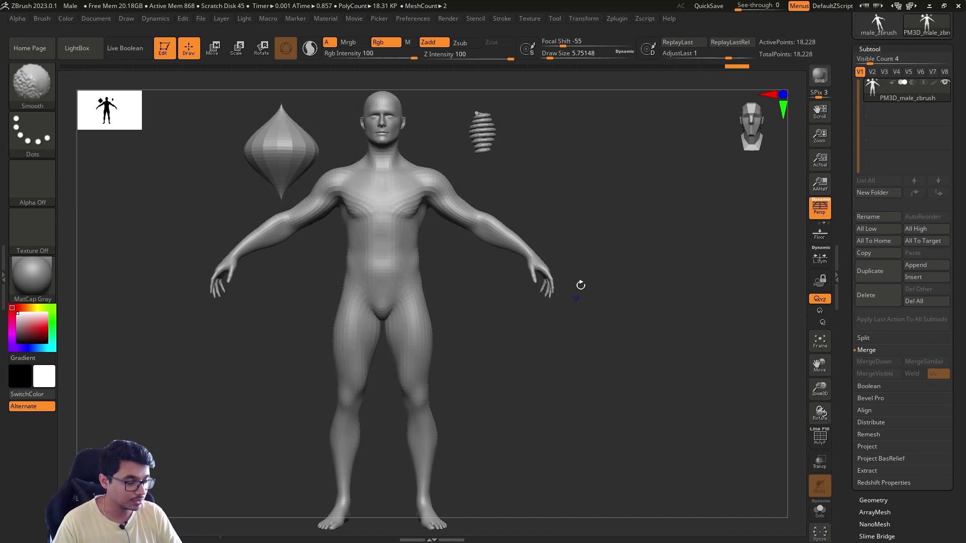
Turn on the polyframe and combine the whole merged mesh into a single polygroup
key("shift+f")
mouse_move(611, 261)
left_mouse_down()
mouse_move(600, 298)
mouse_move(582, 306)
mouse_move(660, 311)
mouse_move(594, 303)
left_mouse_up()
key("s")
key("shift+s")
key("ctrl+n")
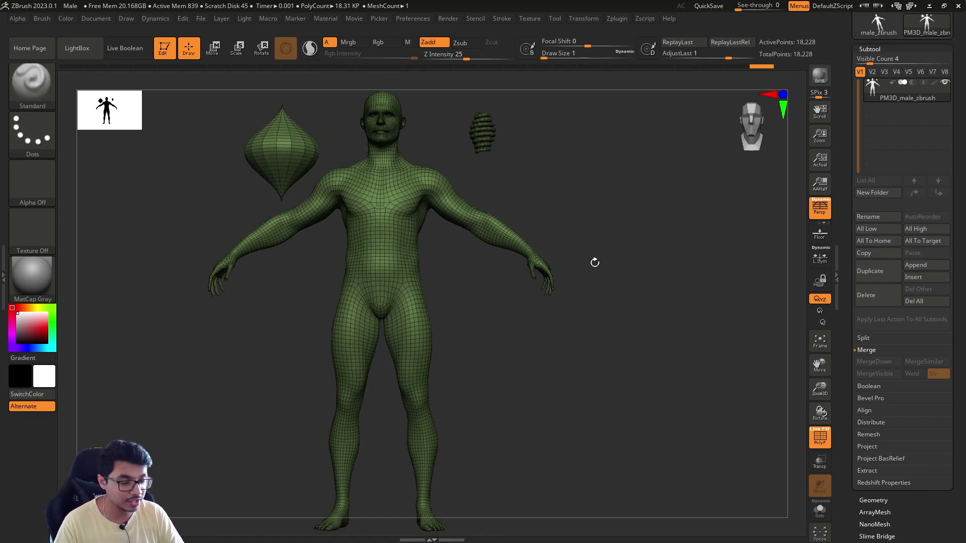
Toggle the polyframe off and on to inspect the merged body, sweep profile and helix
key("s")
mouse_move(596, 269)
left_mouse_down()
mouse_move(634, 273)
mouse_move(615, 273)
left_mouse_up()
left_click_drag(604, 260, 679, 298, "alt")
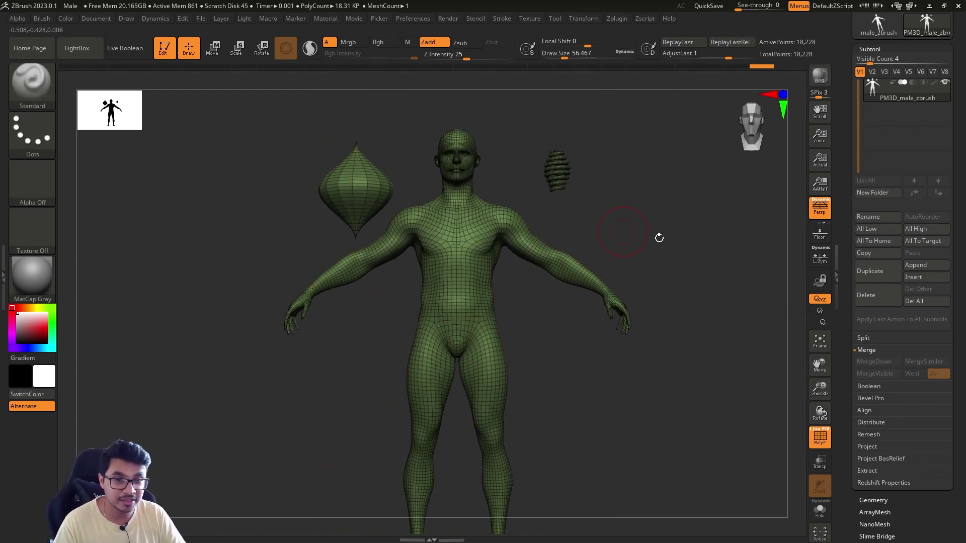
mouse_move(659, 237)
left_mouse_down("alt")
mouse_move(610, 393)
mouse_move(597, 382)
mouse_move(616, 384)
mouse_move(598, 362)
mouse_move(671, 302)
left_mouse_up("alt")
key("shift+f")
left_click_drag(663, 262, 604, 221)
key("shift+f")
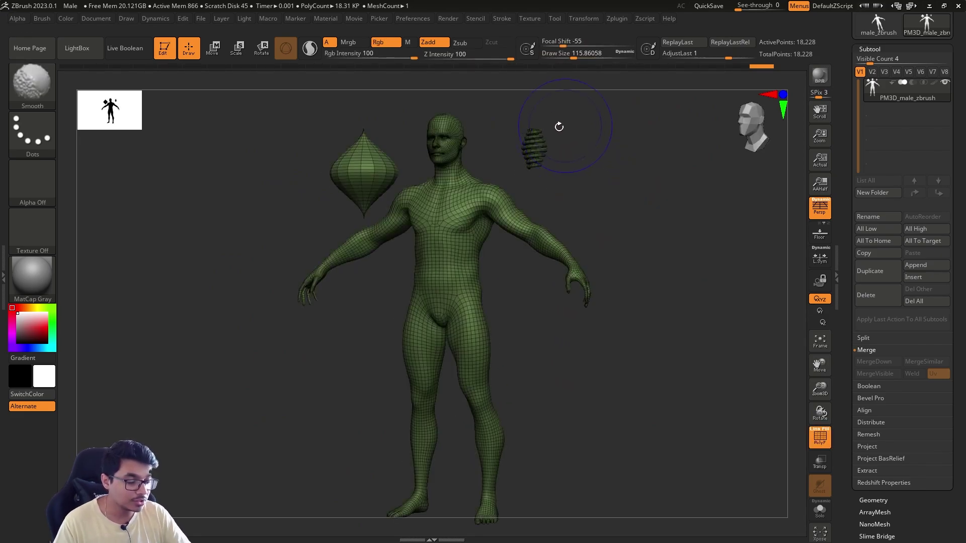
mouse_move(549, 96)
left_mouse_down("ctrl+shift")
mouse_move(587, 208)
mouse_move(540, 183)
left_mouse_up("ctrl+shift")
key("ctrl+z")
key("s")
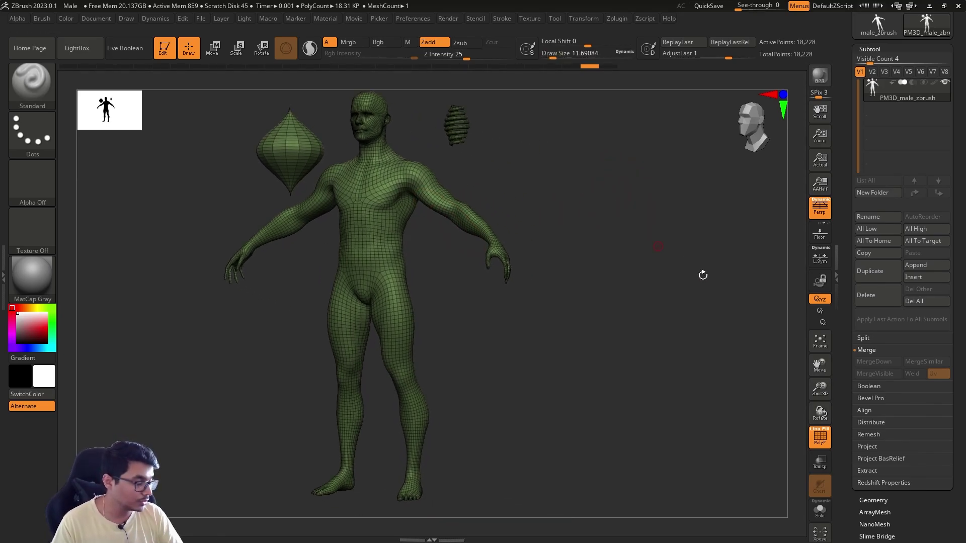
Open the Polygroups settings and apply Auto Groups to give each separate part its own polygroup
scroll(852, 441, "down", 2)
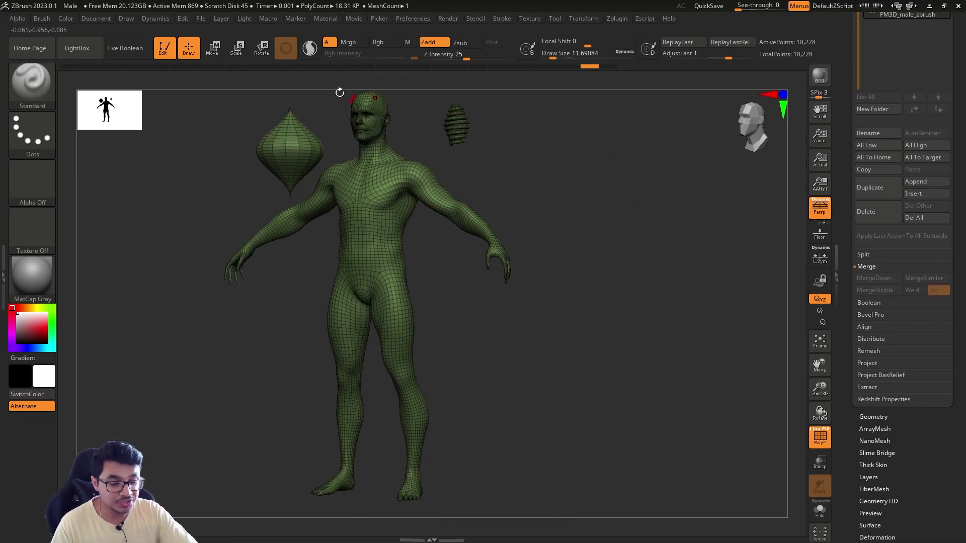
left_click_drag(308, 320, 474, 296)
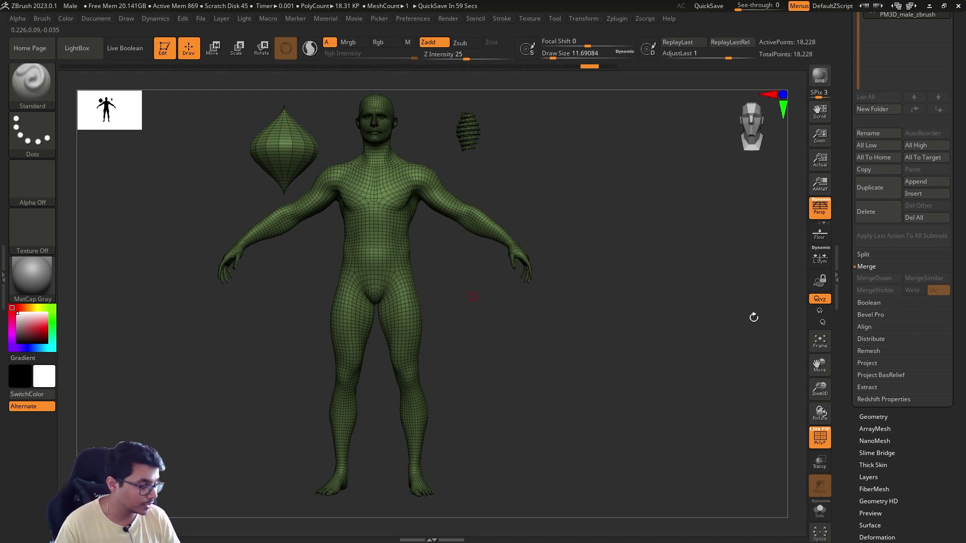
scroll(856, 388, "down", 1)
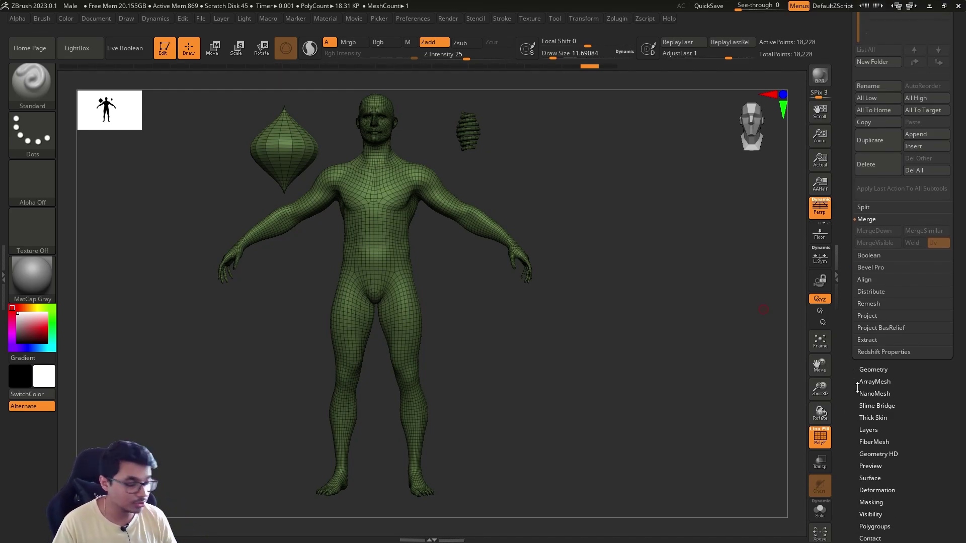
scroll(885, 418, "down", 2)
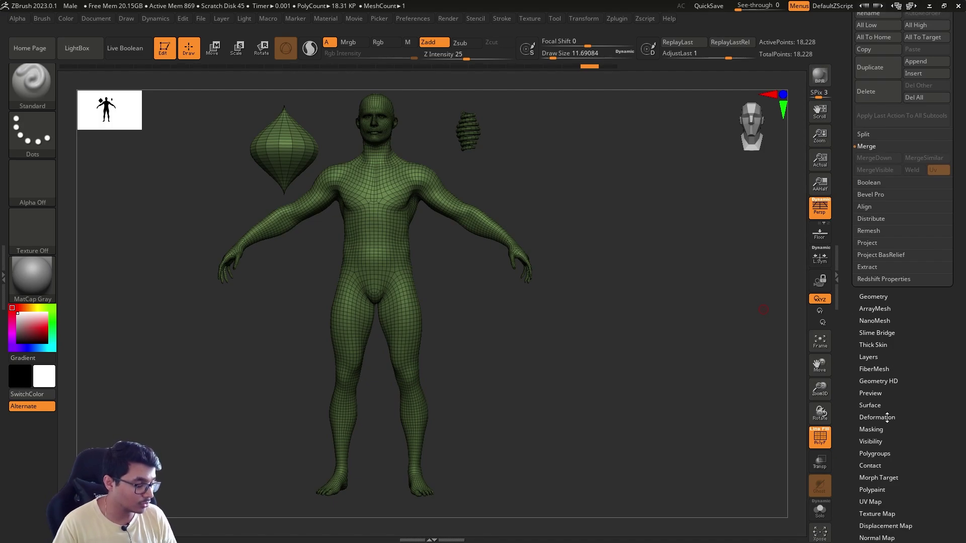
left_click(876, 453)
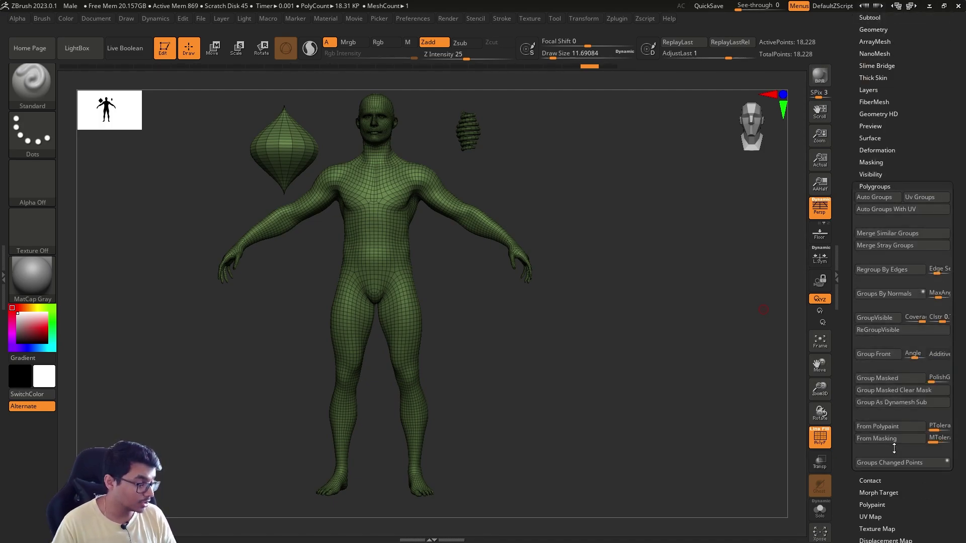
left_click(889, 197)
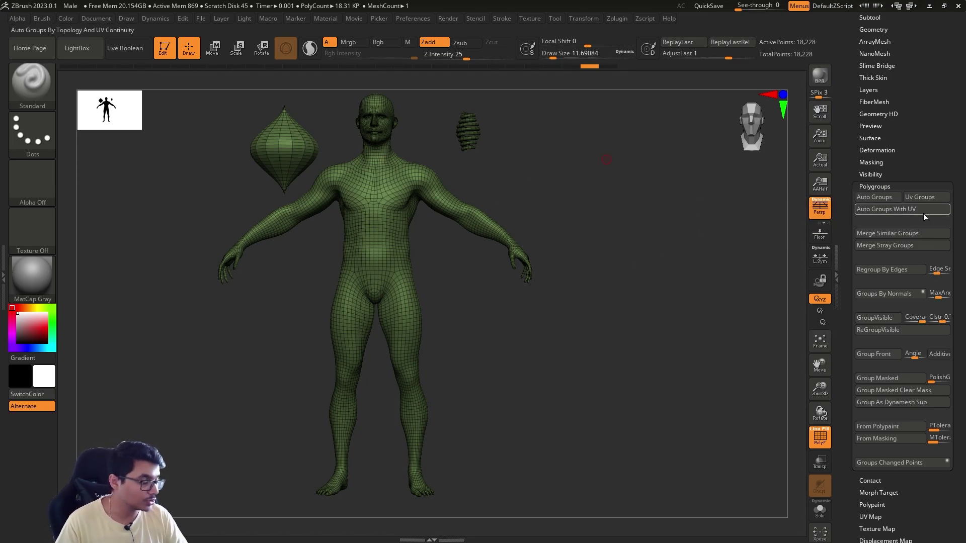
left_click(876, 198)
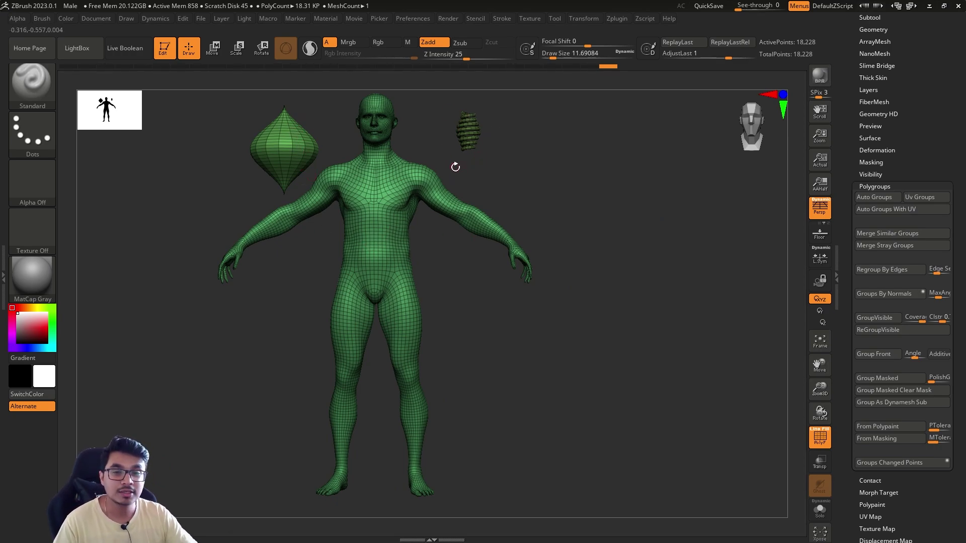
Toggle the polyframe and run Auto Groups again to give the parts new polygroup colours
key("shift+f")
key("shift+f")
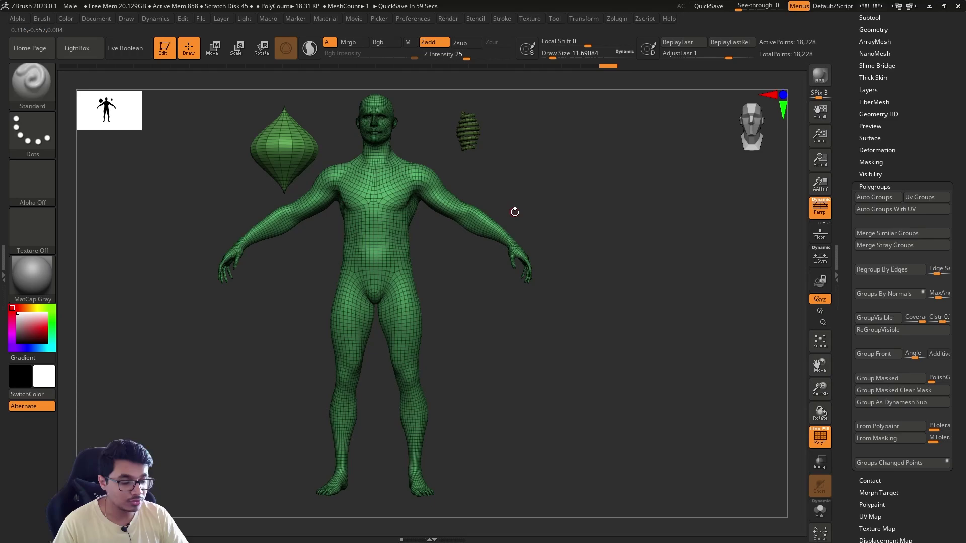
left_click(882, 197)
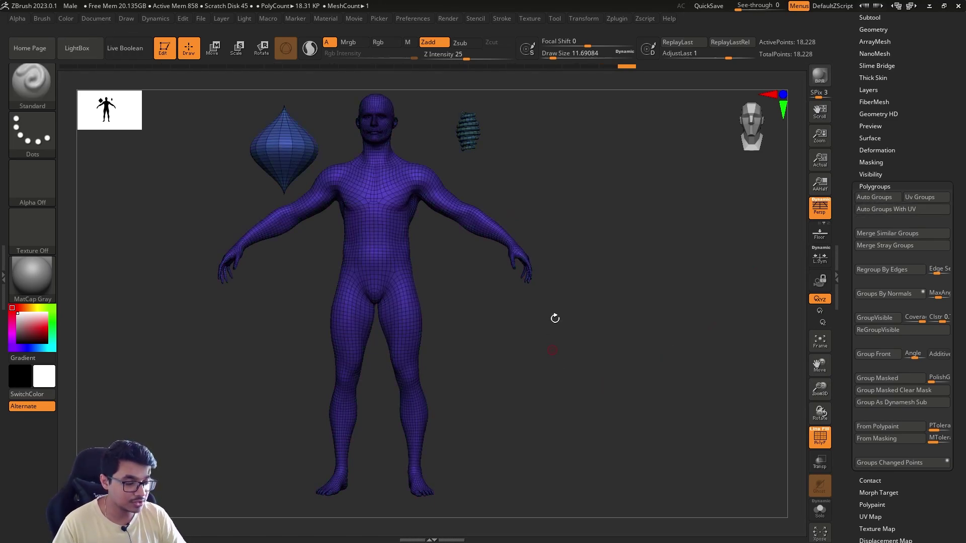
Hide the sweep profile polygroup, invert the visibility to isolate it, and show the whole mesh again
left_click_drag(555, 166, 579, 262, "alt")
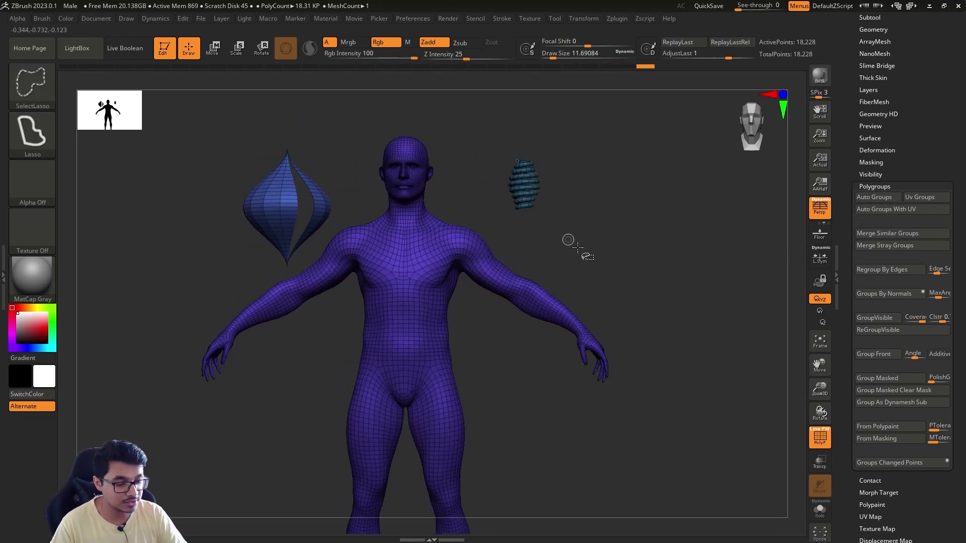
left_click(326, 212, "ctrl+alt+shift")
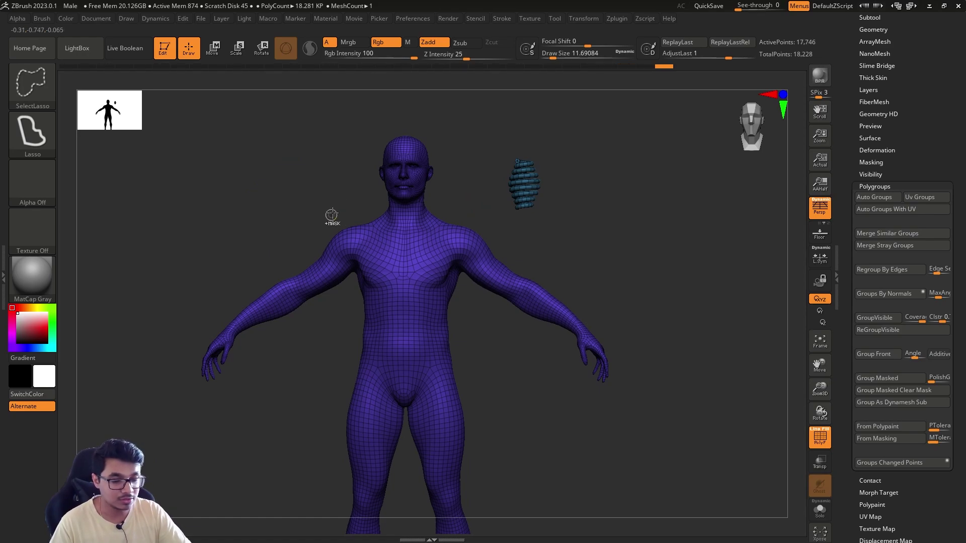
left_click(316, 144, "ctrl+shift")
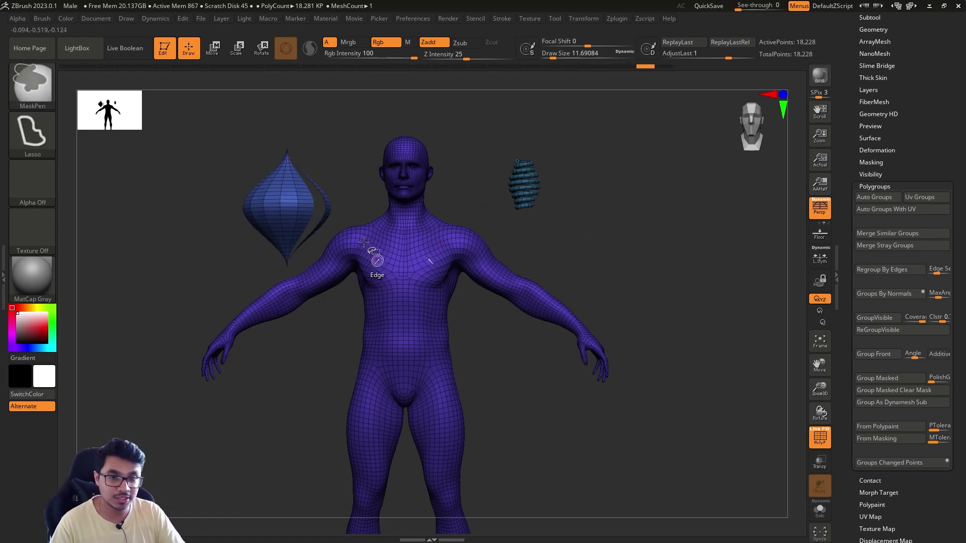
left_click(306, 221, "ctrl+alt+shift")
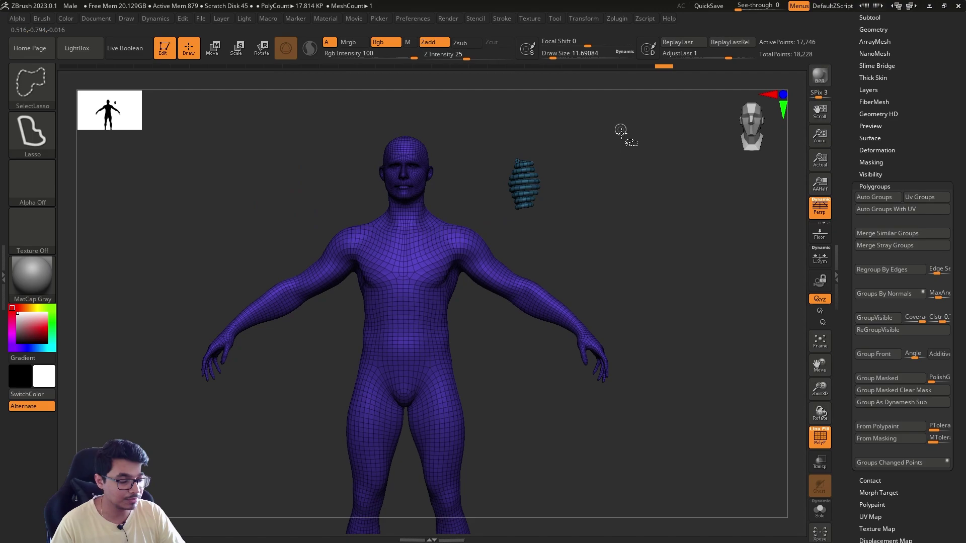
left_click_drag(621, 132, 615, 341, "ctrl+shift")
left_click(632, 249, "ctrl+shift")
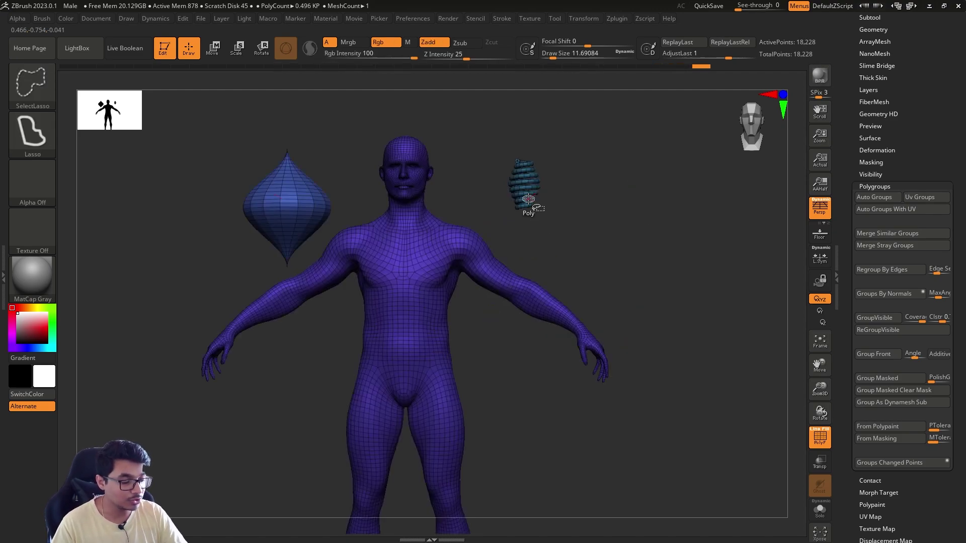
Isolate the helix polygroup and the body polygroup in turn, showing the whole mesh after each
left_click(528, 200, "ctrl+shift")
left_click(644, 229, "ctrl+shift")
left_click(504, 276, "ctrl+shift")
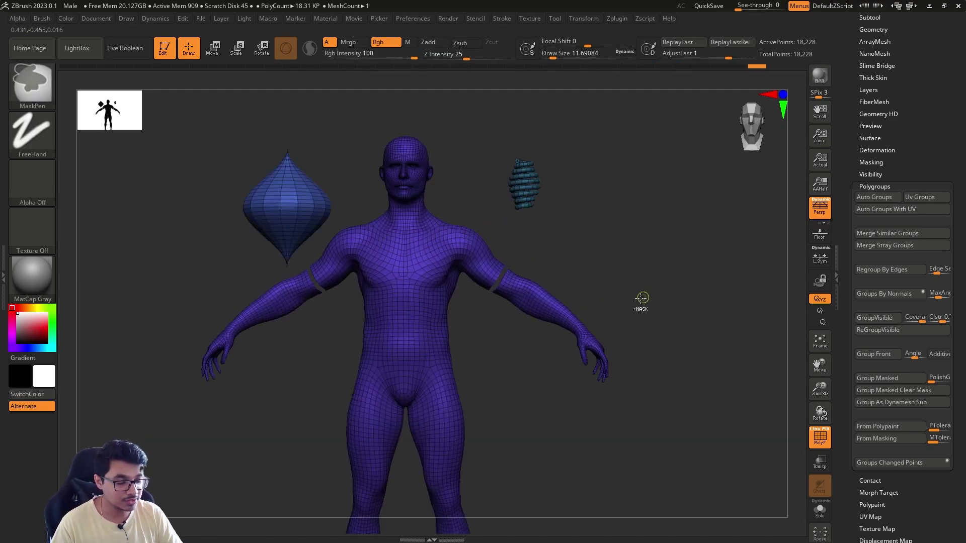
left_click(598, 332, "ctrl+shift")
left_click(675, 242, "ctrl+shift")
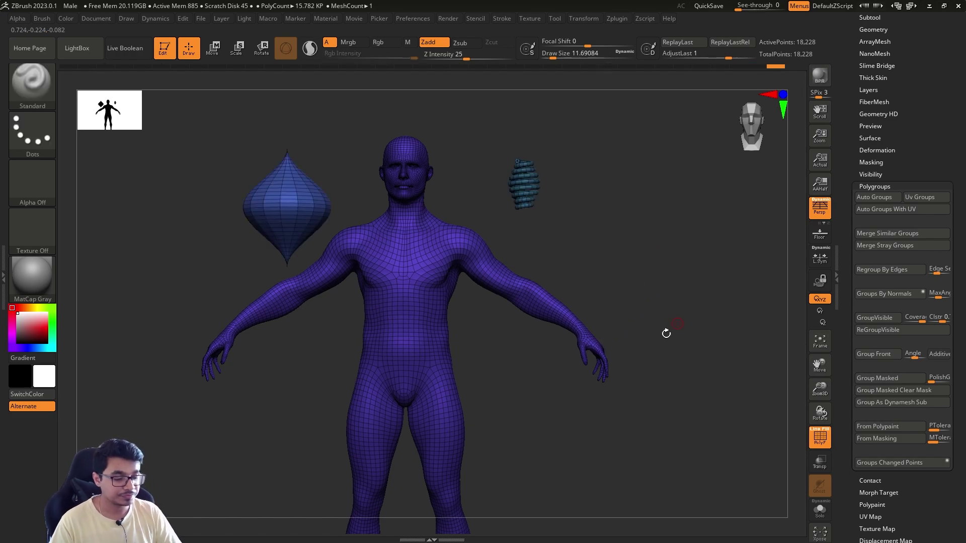
Fit the whole mesh in view and toggle the polyframe off and on to inspect the polygroups
key("s")
left_click_drag(661, 347, 656, 348)
mouse_move(670, 369)
left_mouse_down("alt")
mouse_move(670, 335)
mouse_move(660, 363)
left_mouse_up("alt")
key("s")
mouse_move(657, 404)
left_mouse_down()
mouse_move(675, 412)
mouse_move(654, 410)
mouse_move(647, 357)
left_mouse_up()
key("s")
key("shift+f")
key("f")
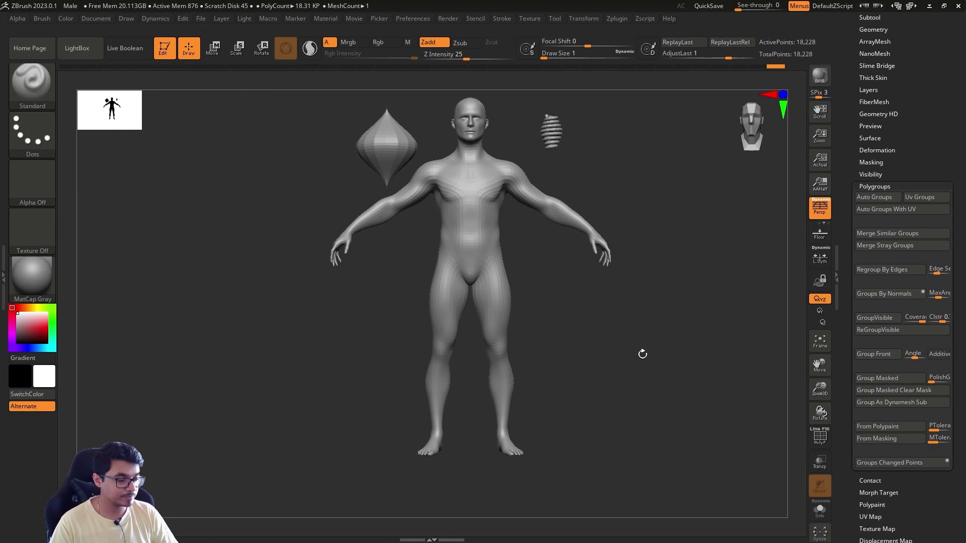
key("shift+f")
key("s")
left_click_drag(666, 393, 642, 391)
left_click_drag(666, 381, 656, 379)
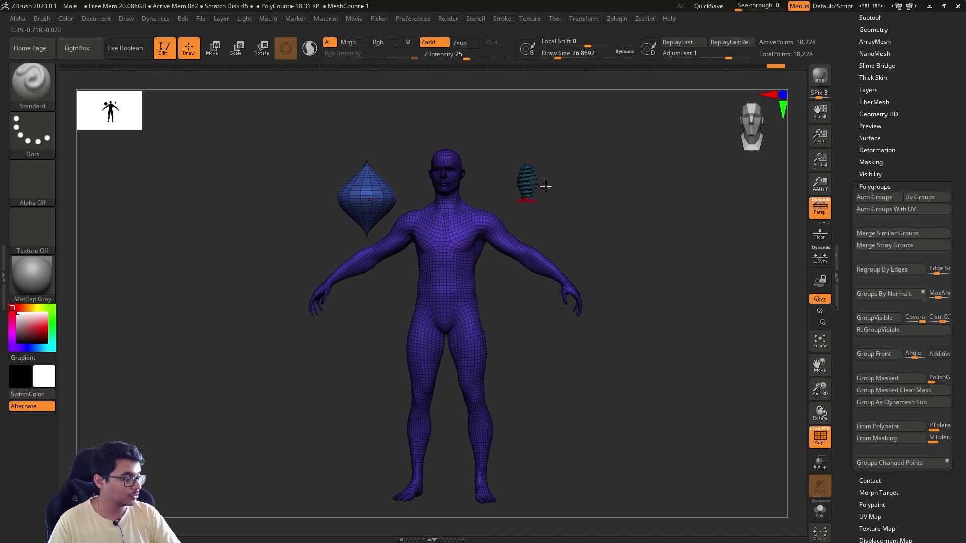
Hide the body polygroup, and invert the visibility to leave only the body shown
scroll(908, 116, "up", 3)
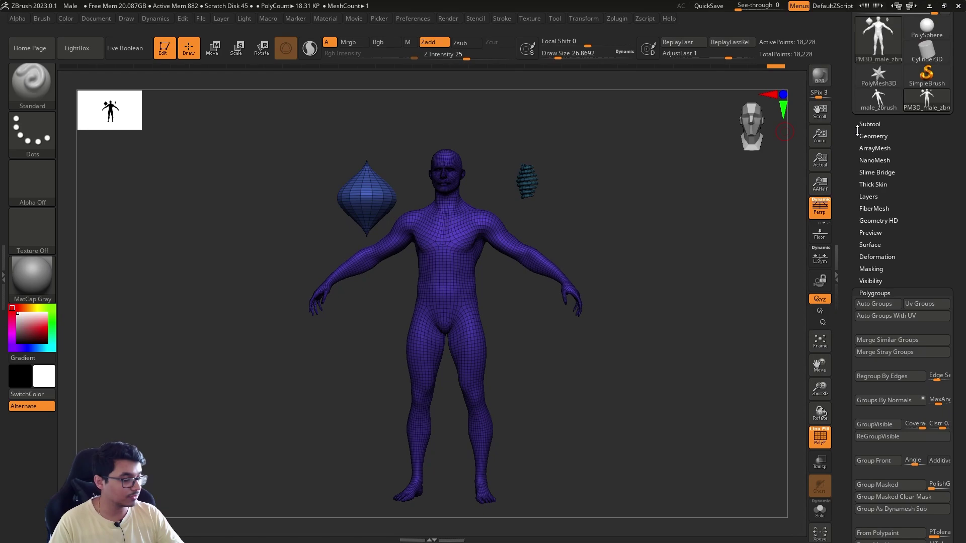
double_click(475, 283, "ctrl+shift")
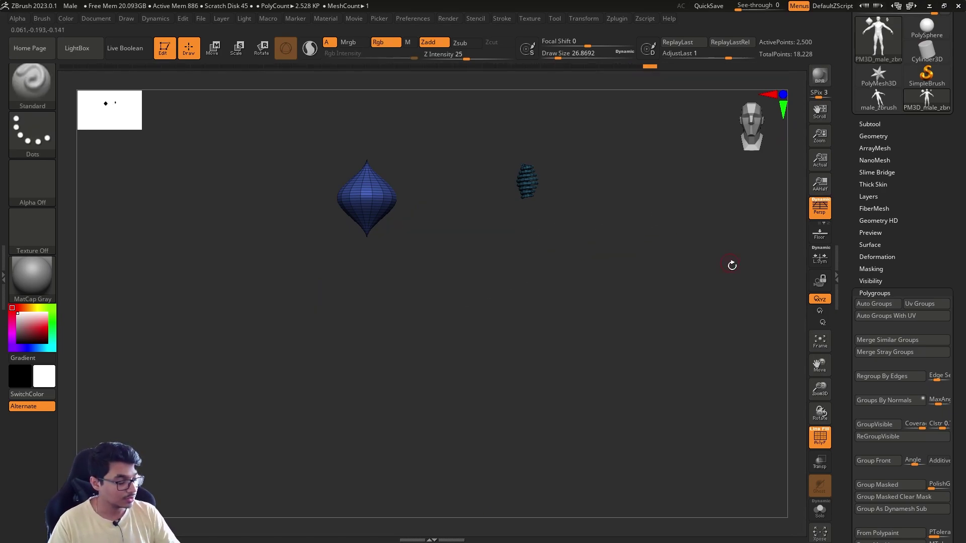
left_click_drag(748, 453, 755, 458, "ctrl+shift")
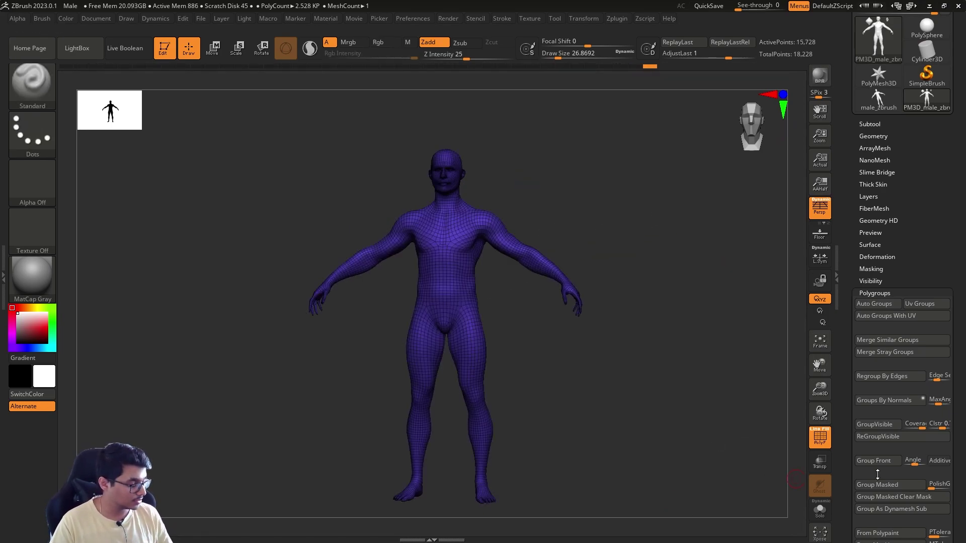
Delete the hidden geometry so that only the male body remains in the mesh
left_click(873, 136)
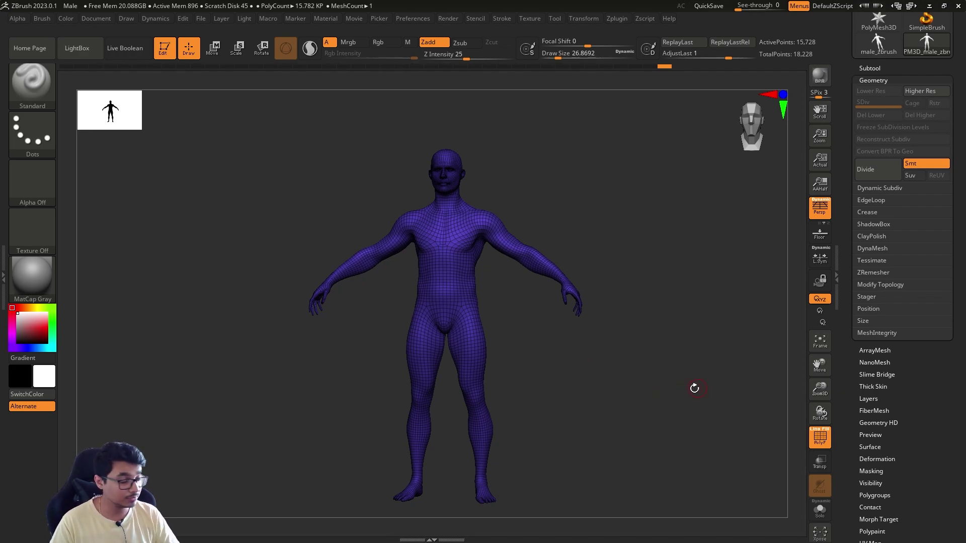
left_click_drag(695, 387, 649, 368)
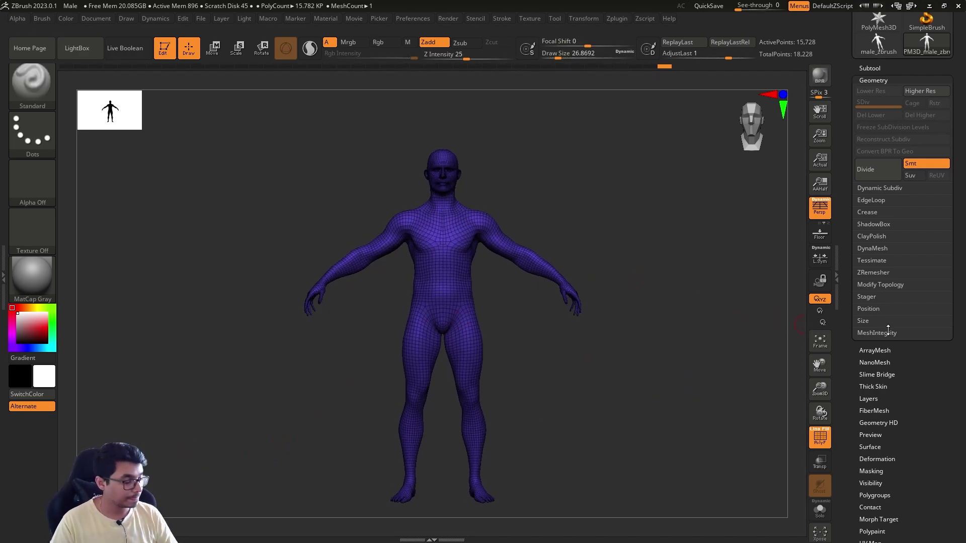
scroll(852, 371, "up", 1)
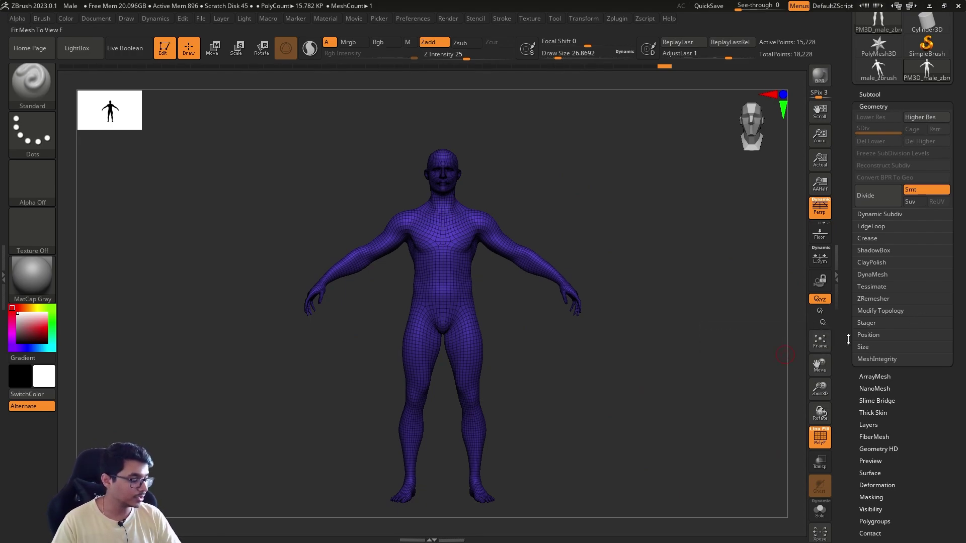
left_click(899, 312)
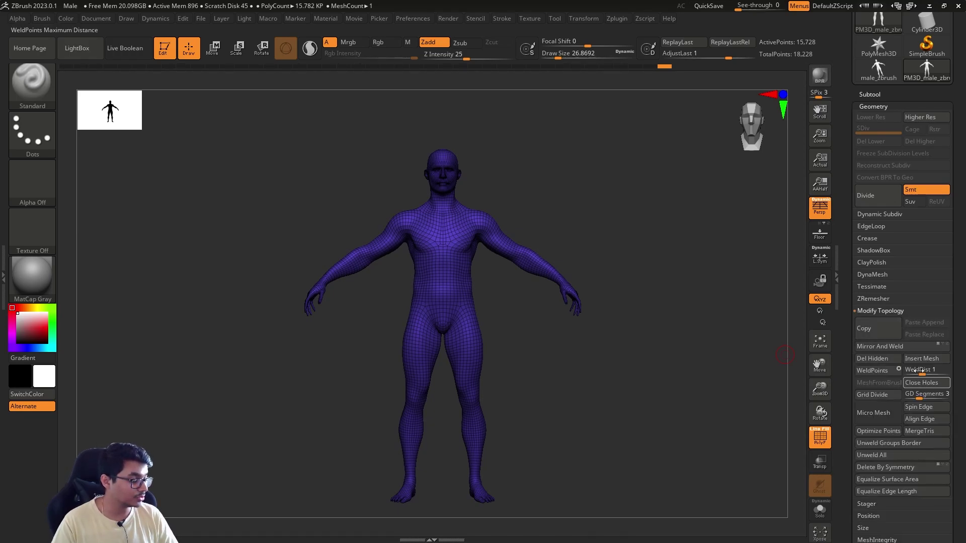
left_click(878, 359)
key("ctrl+shift")
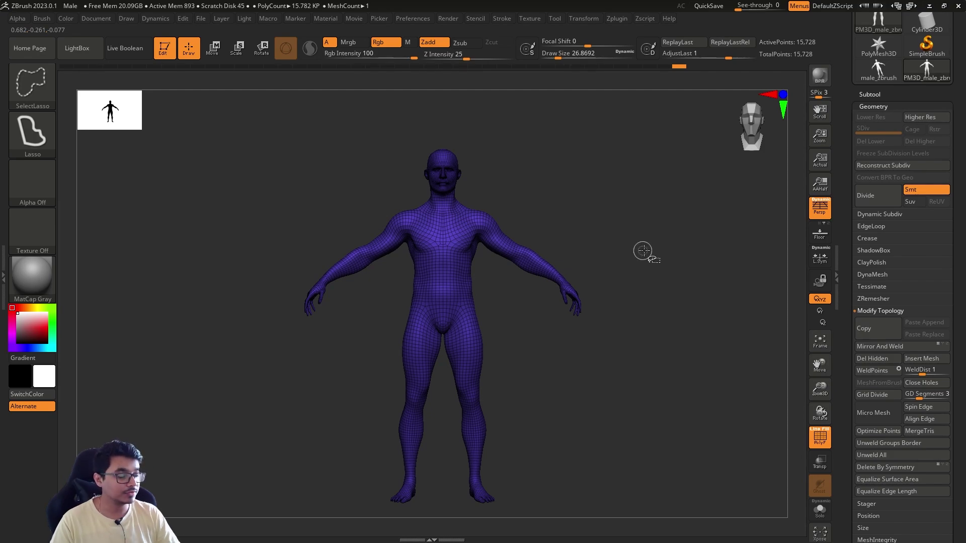
Examine the remaining body mesh with the polyframe switched off and on
mouse_move(617, 343)
left_mouse_down("alt")
mouse_move(675, 276)
mouse_move(617, 239)
left_mouse_up("alt")
key("shift+f")
key("shift+f")
key("s")
mouse_move(576, 343)
left_mouse_down("alt")
mouse_move(602, 231)
mouse_move(591, 226)
mouse_move(606, 277)
mouse_move(600, 308)
left_mouse_up("alt")
key("shift+f")
key("shift+f")
key("s")
left_click_drag(493, 219, 612, 328, "ctrl+shift")
key("shift+f")
key("shift+f")
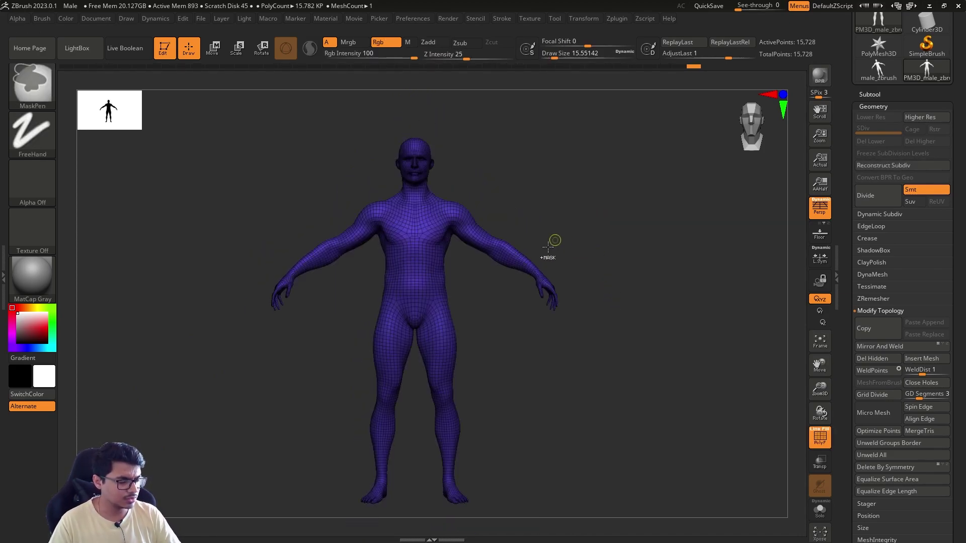
mouse_move(554, 239)
left_mouse_down("alt")
mouse_move(569, 220)
mouse_move(553, 229)
left_mouse_up("alt")
key("ctrl+z")
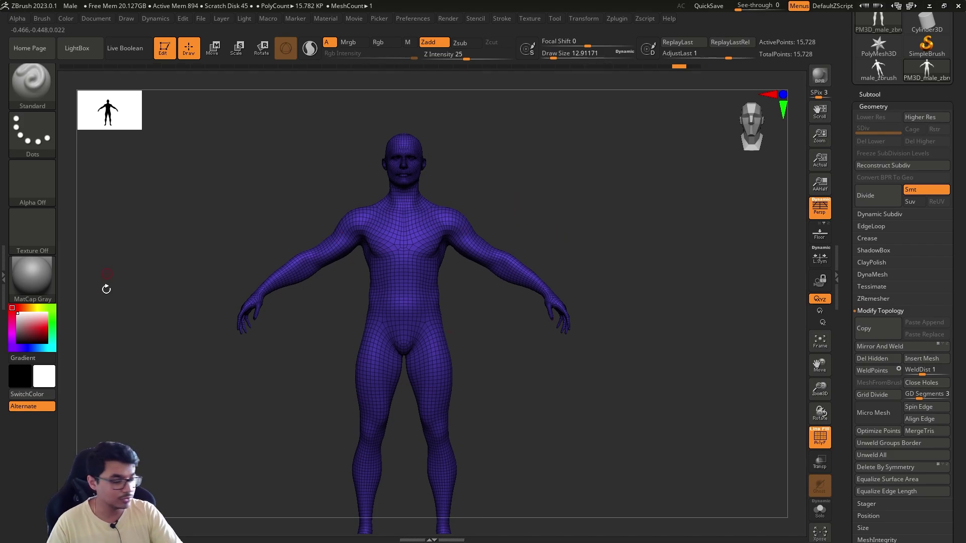
Try to generate a texture for the body from polypaint and another from the UV map, undoing each one
left_click_drag(851, 450, 903, 322)
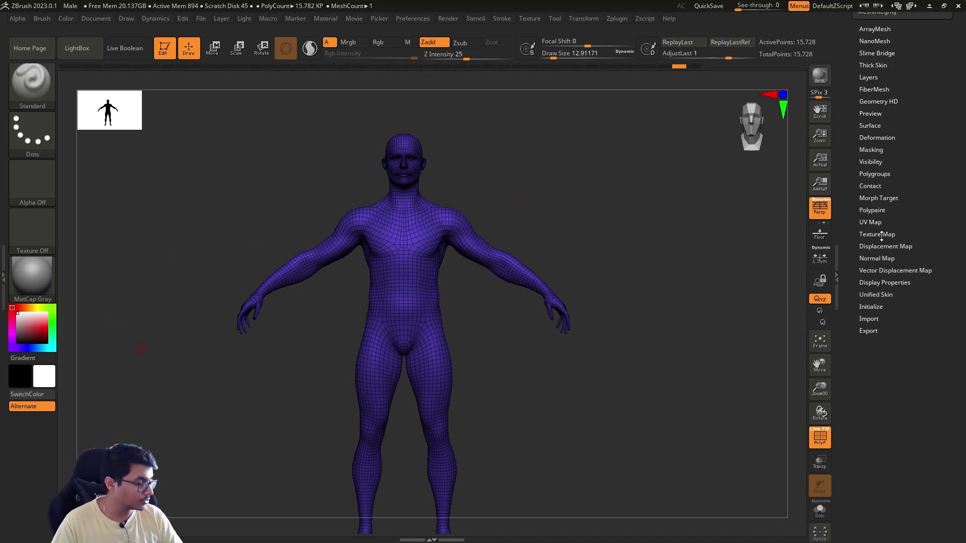
left_click(878, 220)
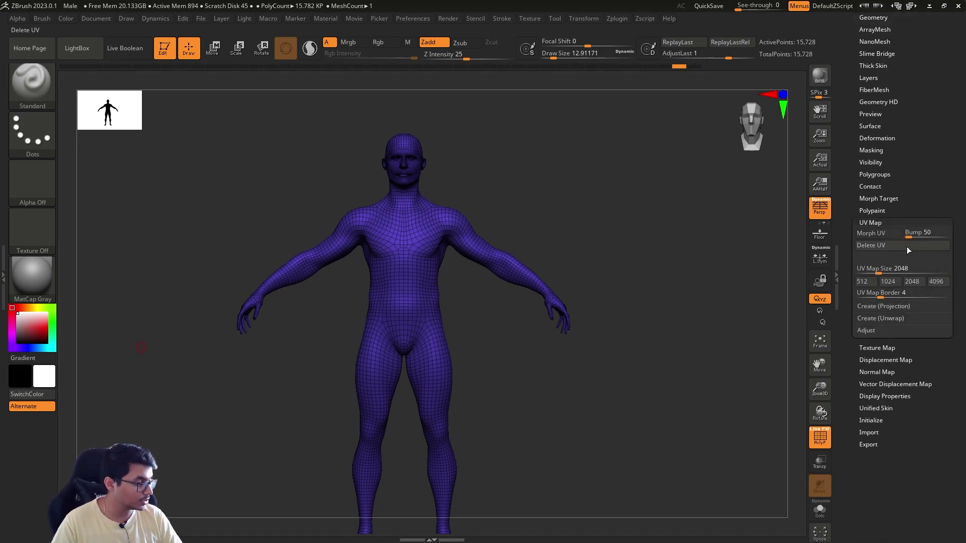
left_click(900, 347)
left_click(881, 318)
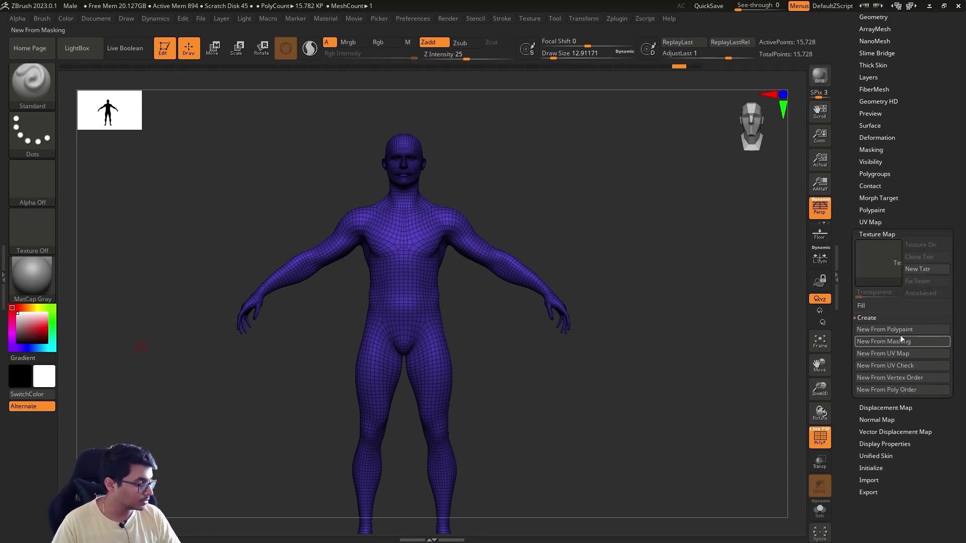
left_click(913, 330)
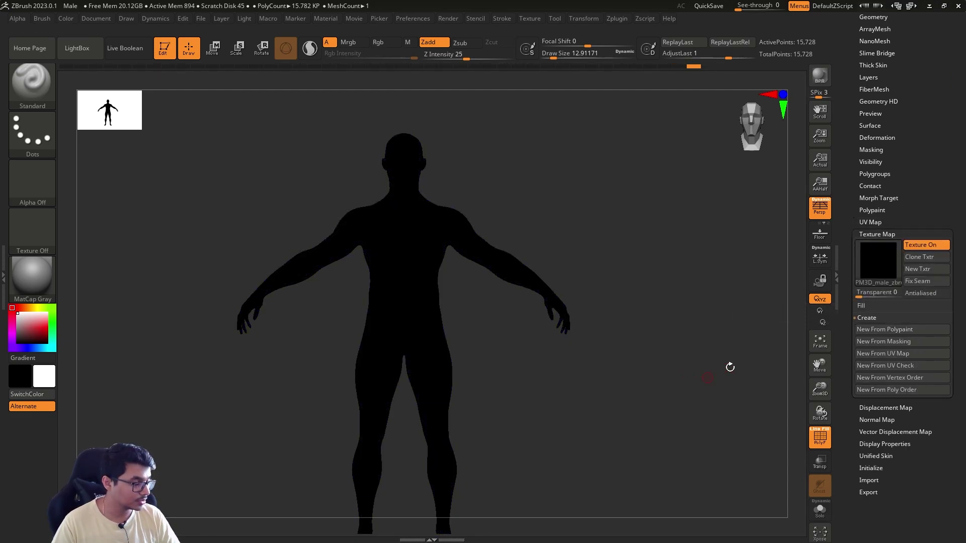
key("ctrl+z")
key("shift+f")
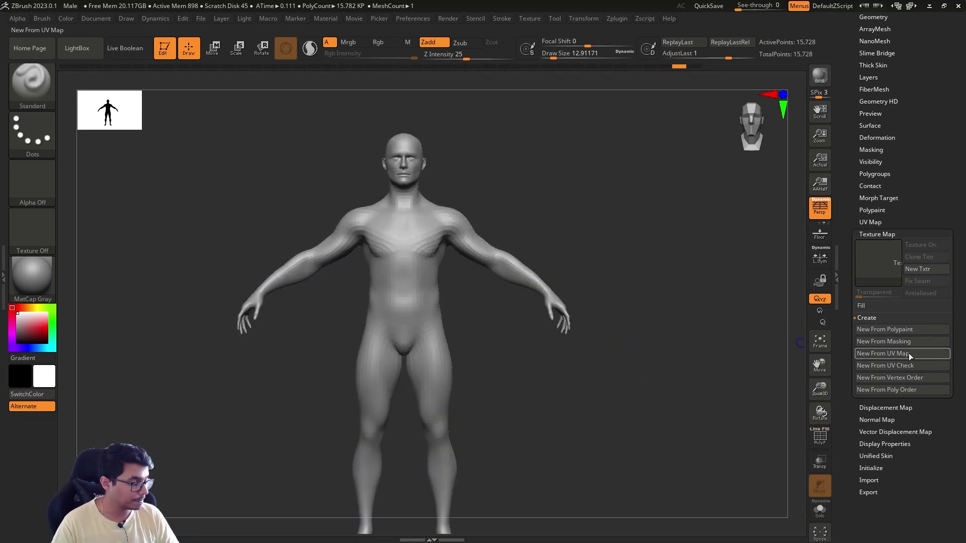
left_click(909, 353)
key("ctrl+z")
right_click_drag(600, 336, 624, 343, "ctrl")
key("s")
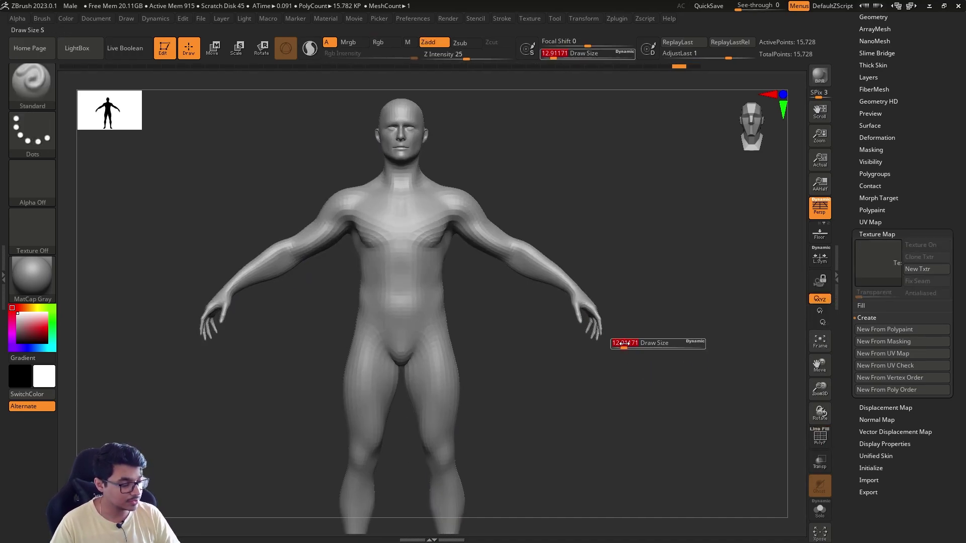
left_click_drag(624, 343, 621, 344)
right_click_drag(626, 379, 615, 377, "ctrl")
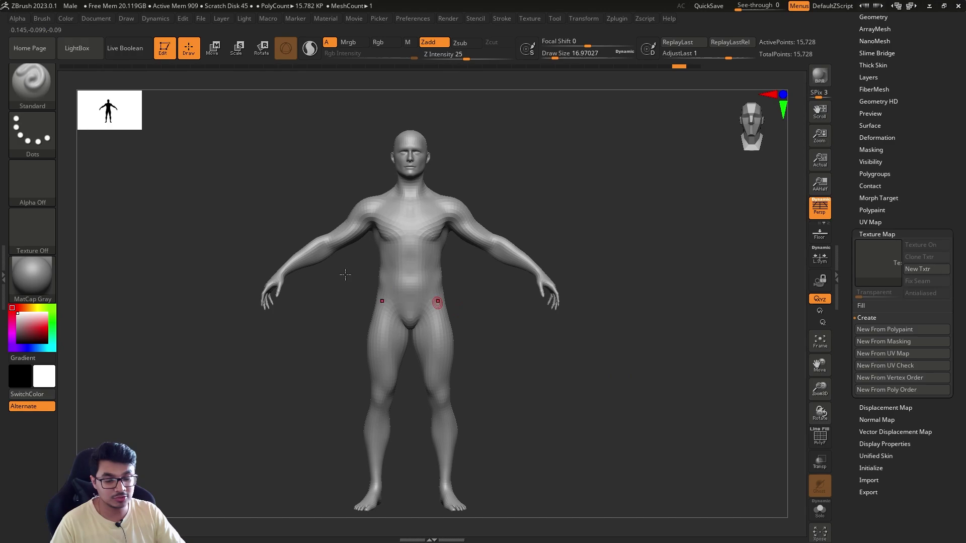
left_click(3, 269)
left_click_drag(934, 114, 933, 131)
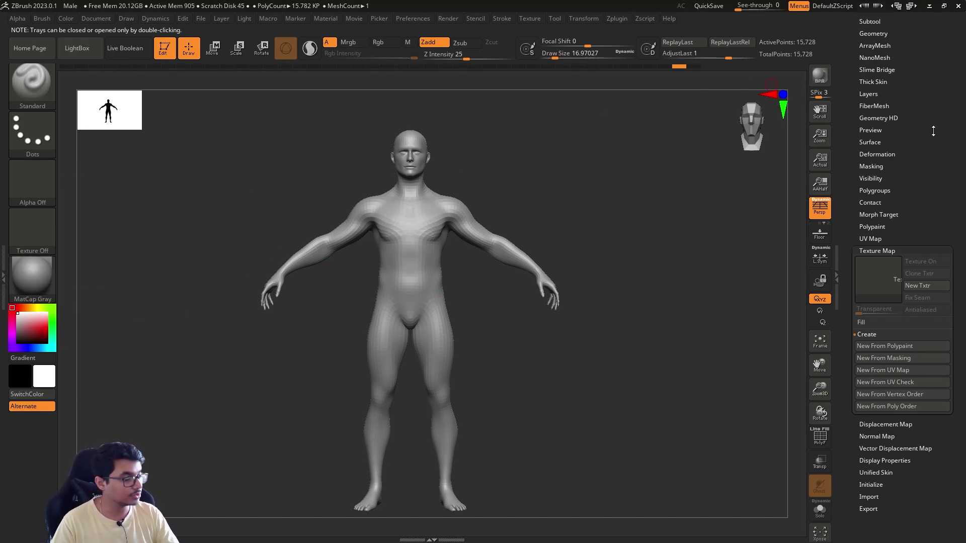
scroll(933, 131, "up", 1)
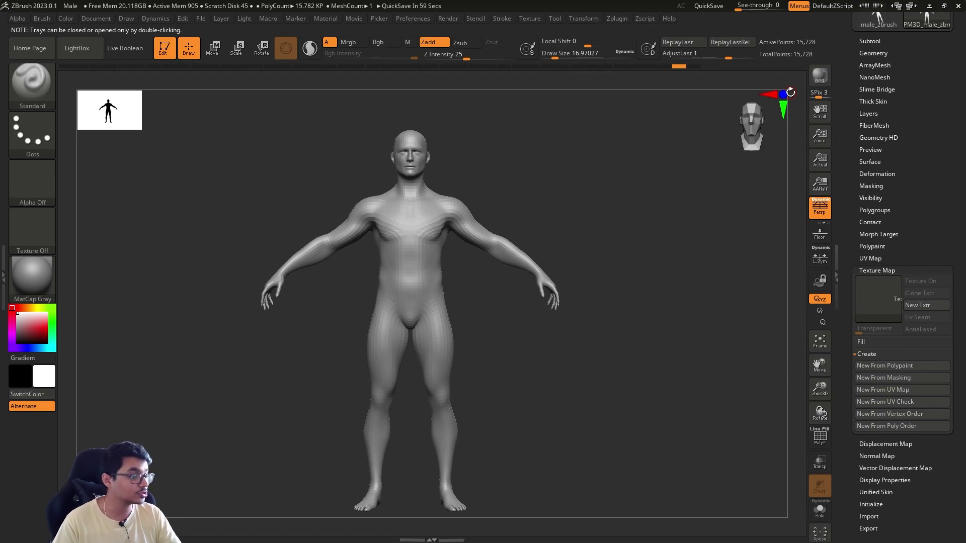
scroll(910, 159, "up", 2)
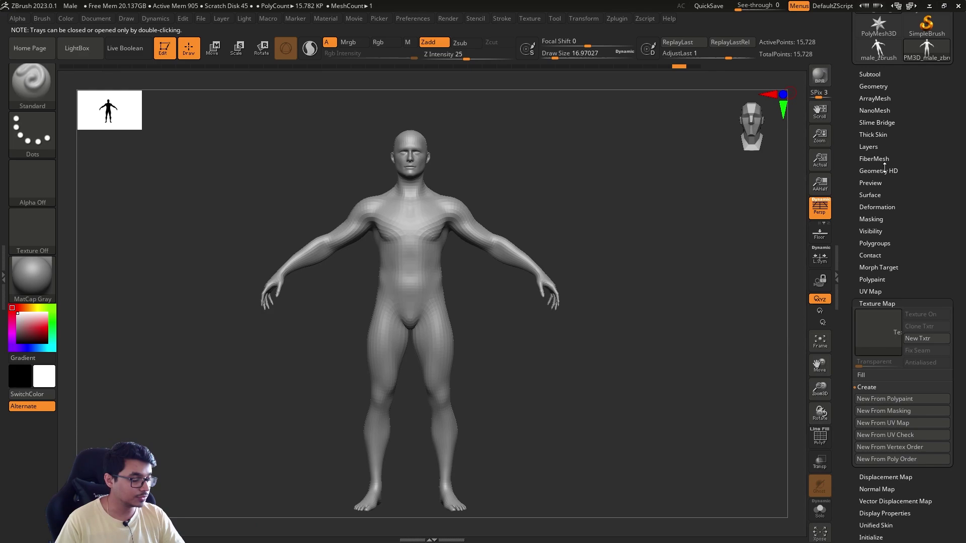
scroll(925, 256, "up", 1)
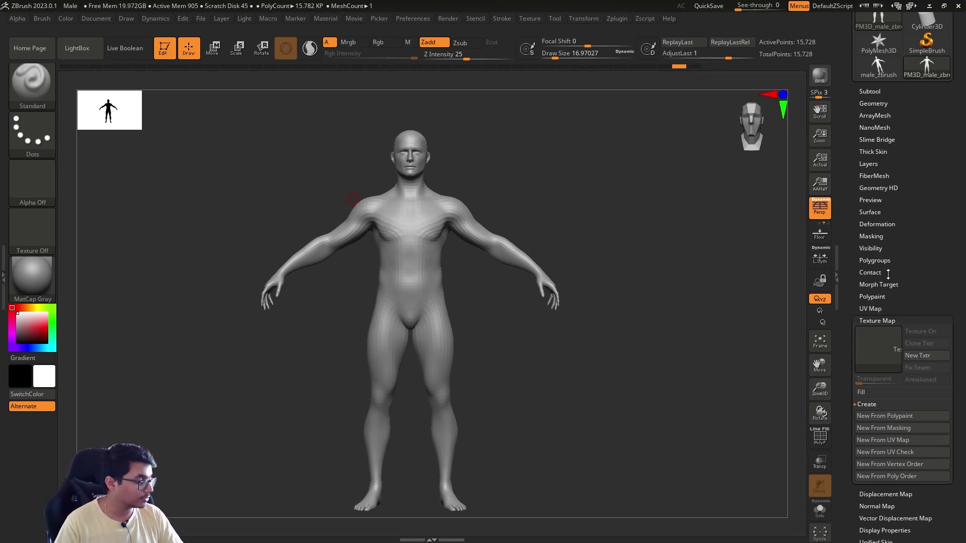
Show the polygroup options and examine the body's single polygroup with the polyframe on and off
left_click(880, 260)
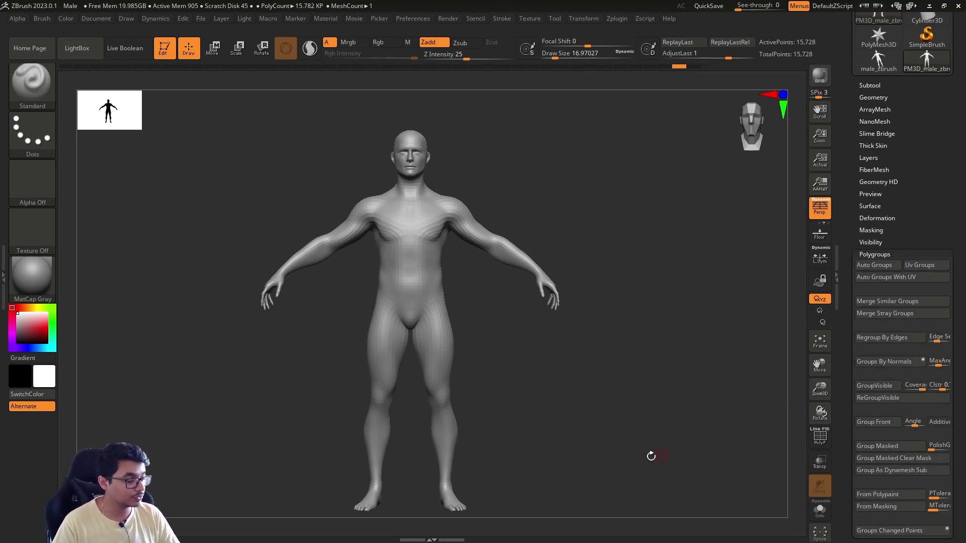
key("shift+f")
mouse_move(652, 456)
left_mouse_down("alt")
mouse_move(668, 423)
mouse_move(687, 422)
left_mouse_up("alt")
key("s")
left_click_drag(640, 393, 640, 430, "alt")
key("s")
mouse_move(639, 432)
left_mouse_down()
mouse_move(560, 454)
mouse_move(592, 456)
mouse_move(694, 274)
left_mouse_up()
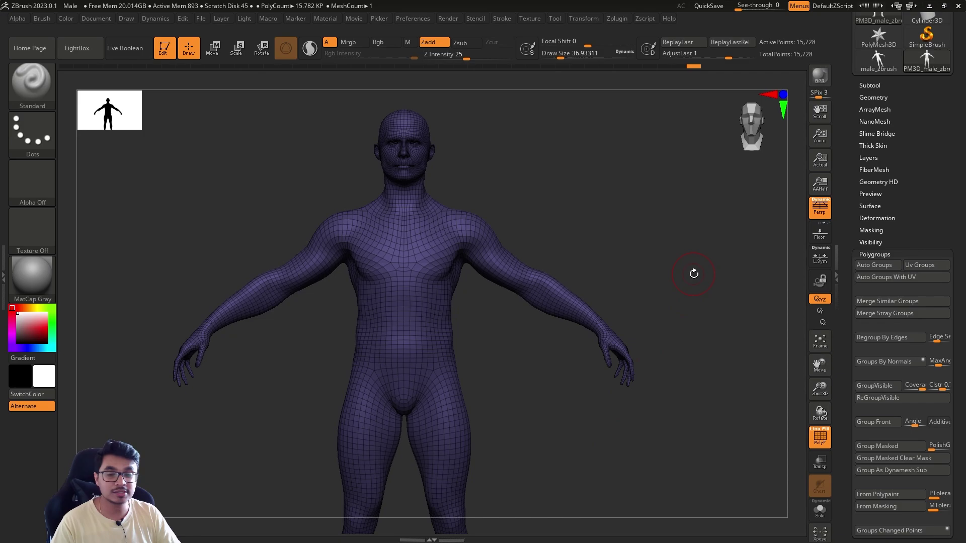
left_click_drag(644, 247, 625, 240, "alt")
key("shift+f")
key("s")
left_click_drag(591, 299, 589, 302)
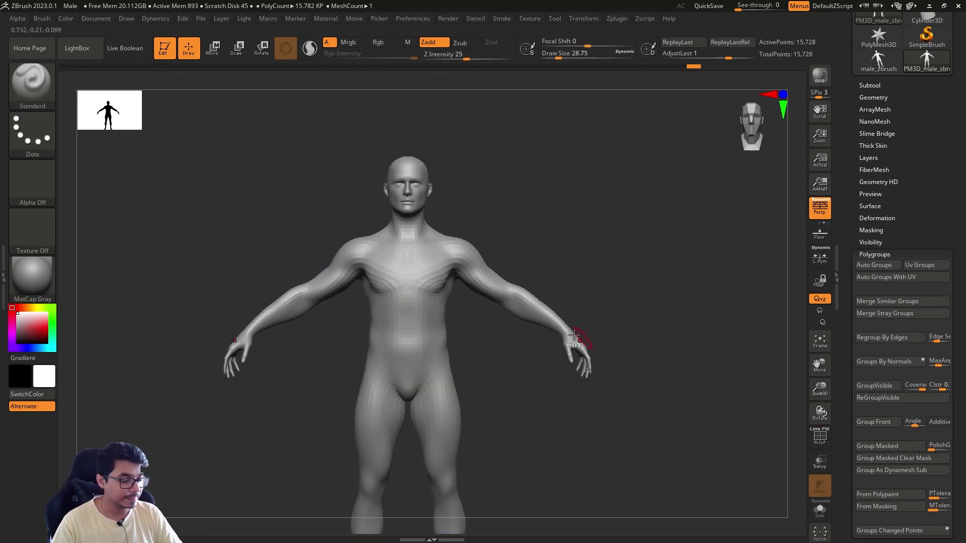
Isolate both forearms and hands, assign them a new polygroup, and show the whole body again
left_click_drag(514, 265, 582, 367, "ctrl+shift")
mouse_move(566, 248)
left_mouse_down("ctrl+shift")
mouse_move(557, 249)
mouse_move(531, 405)
mouse_move(639, 271)
mouse_move(600, 270)
left_mouse_up("ctrl+shift")
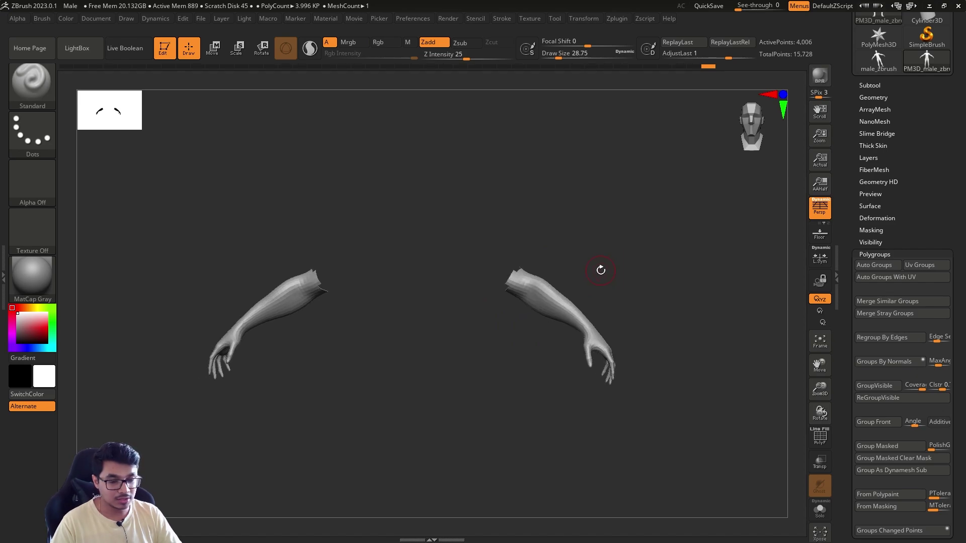
left_click(3, 273)
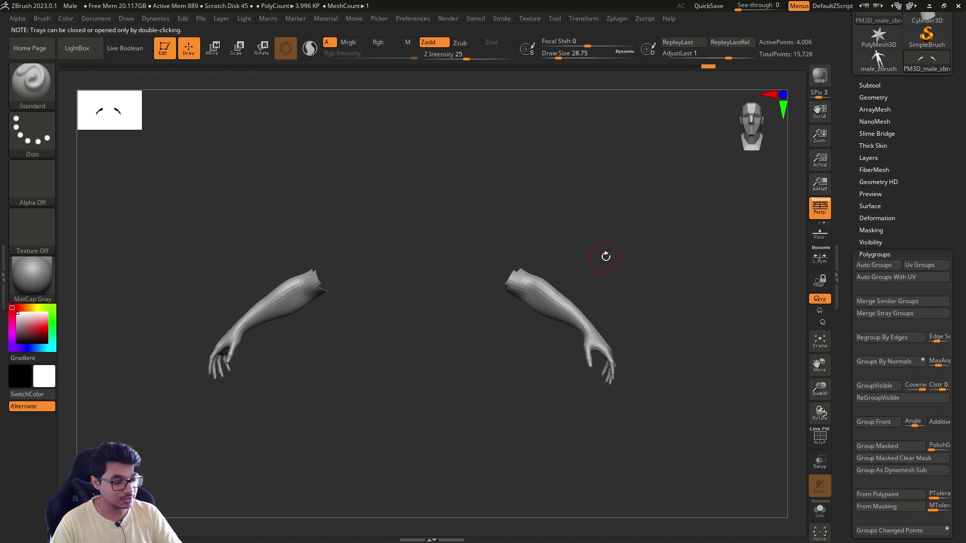
key("g")
left_click(514, 301)
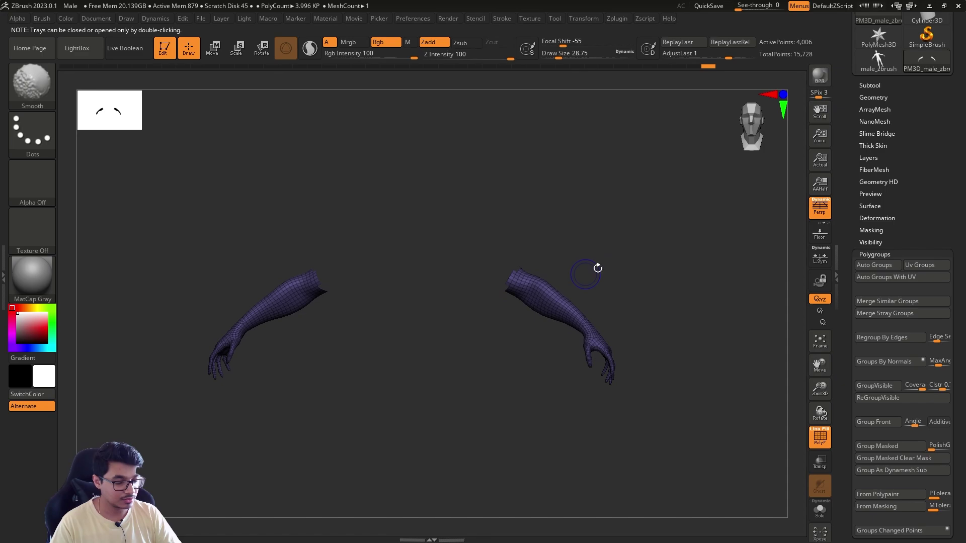
left_click_drag(628, 263, 632, 268, "shift")
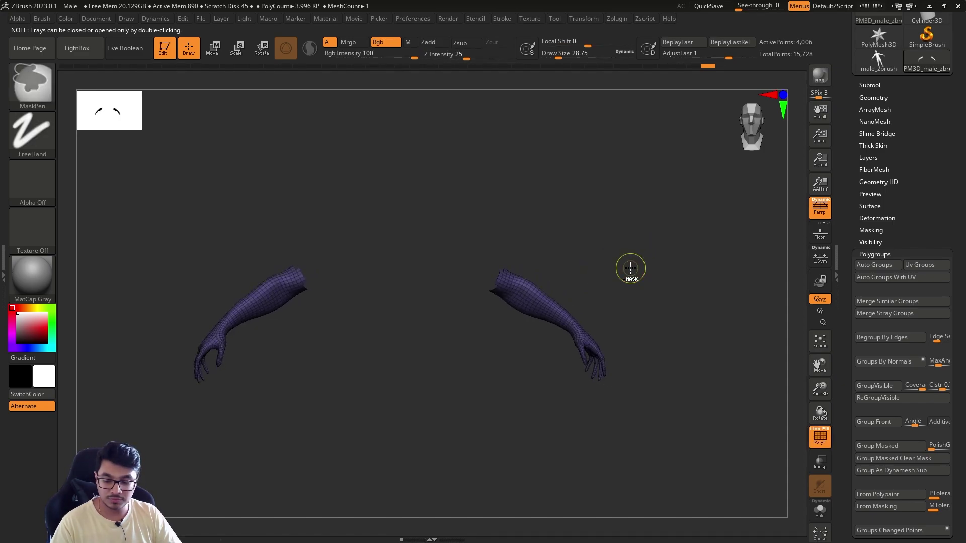
left_click(632, 264, "ctrl+shift")
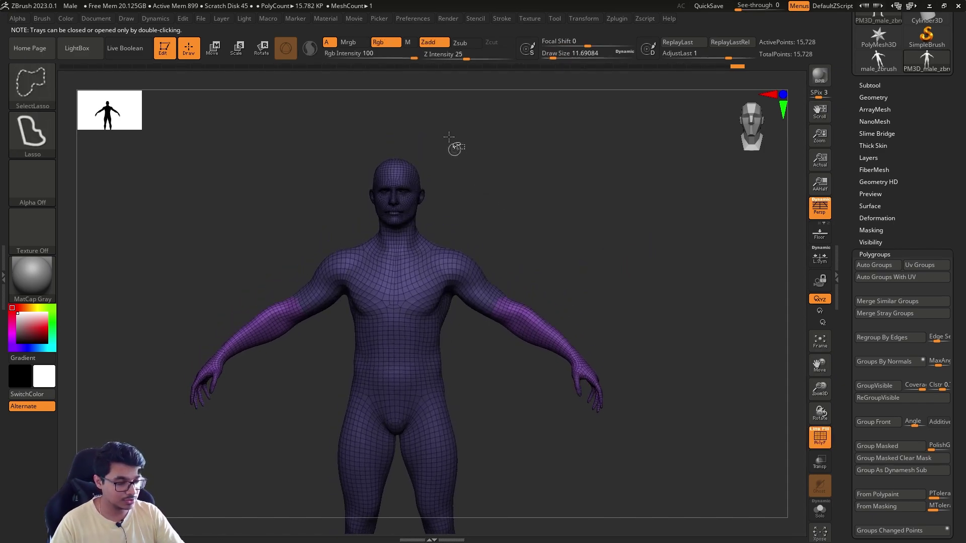
Isolate the head and neck, assign them a new polygroup, and show the whole body again
mouse_move(472, 151)
left_mouse_down("ctrl+shift")
mouse_move(372, 242)
mouse_move(463, 151)
left_mouse_up("ctrl+shift")
key("ctrl+w")
left_click(529, 245, "ctrl+shift")
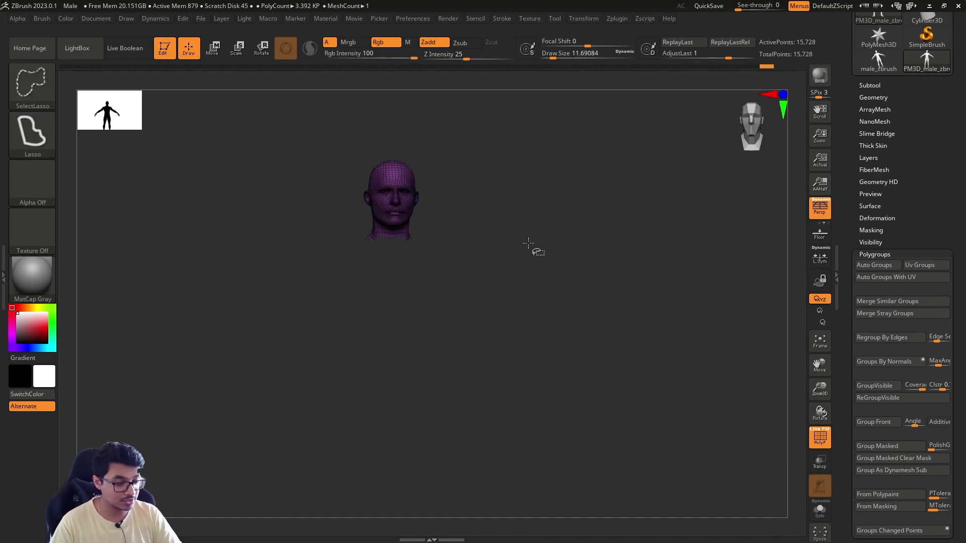
Isolate both legs, assign them a new polygroup, show the whole body again, and turn off the polyframe
mouse_move(580, 304)
left_mouse_down("alt")
mouse_move(582, 330)
mouse_move(511, 351)
left_mouse_up("alt")
mouse_move(465, 259)
left_mouse_down("ctrl+shift")
mouse_move(401, 395)
mouse_move(605, 269)
left_mouse_up("ctrl+shift")
key("ctrl+w")
left_click(521, 334, "ctrl+shift")
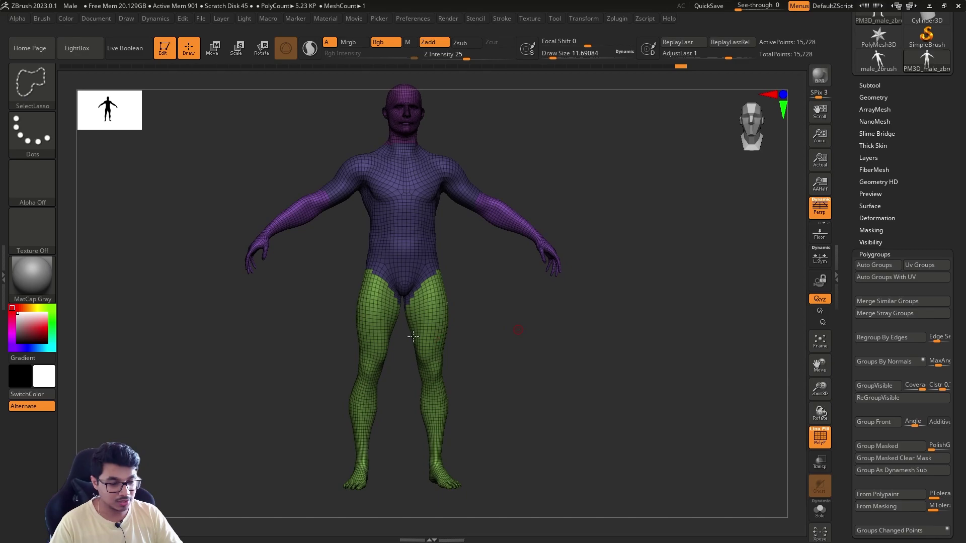
key("shift+f")
left_click(3, 251)
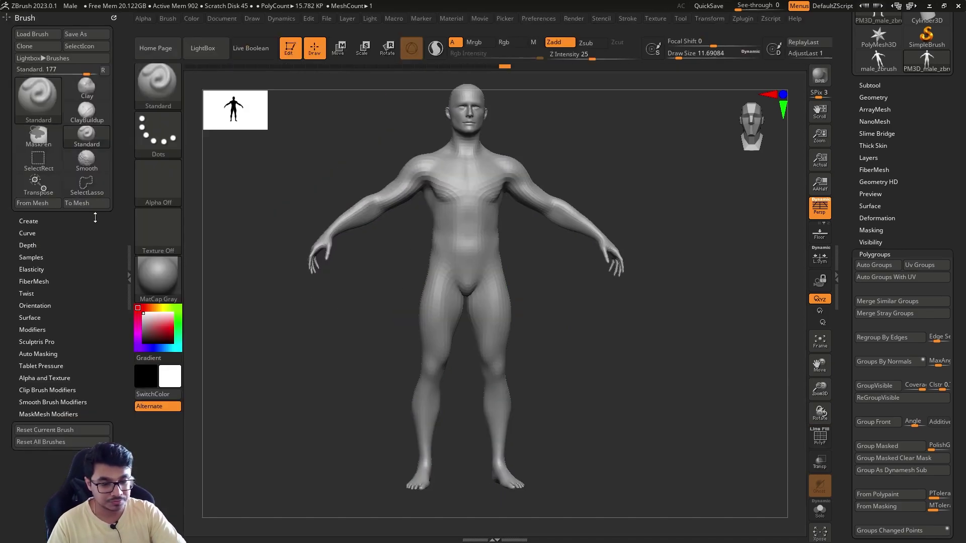
left_click(129, 261)
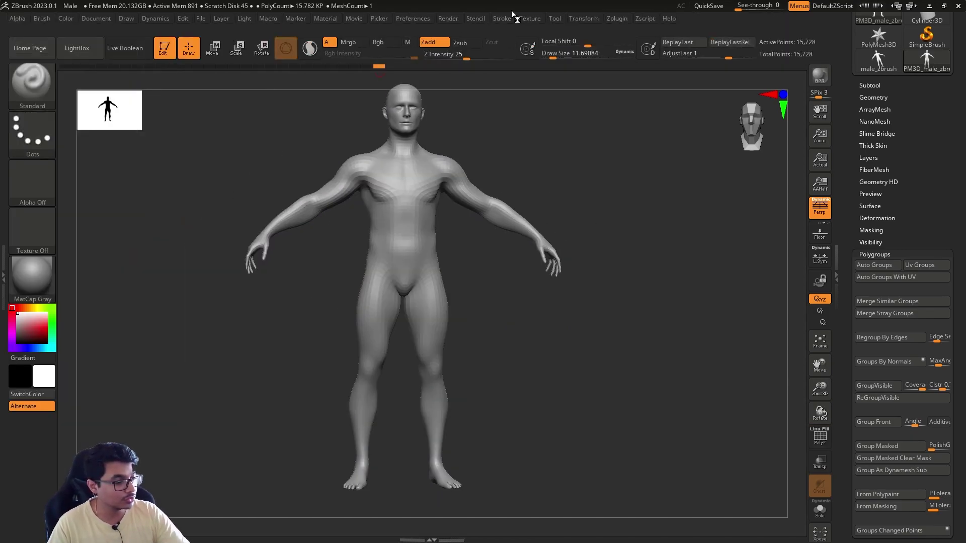
Unwrap the body with UV Master, using Symmetry and Polygroups
left_click(619, 20)
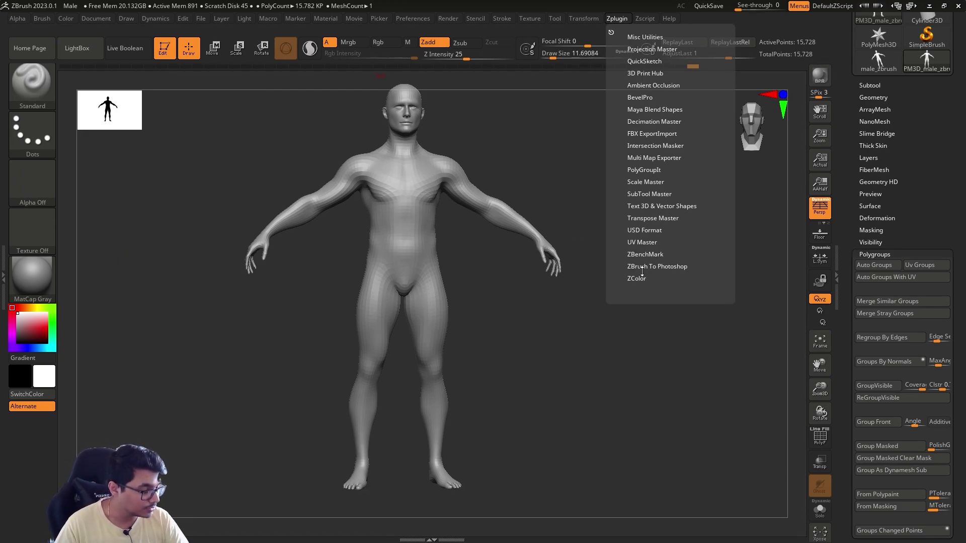
left_click(647, 242)
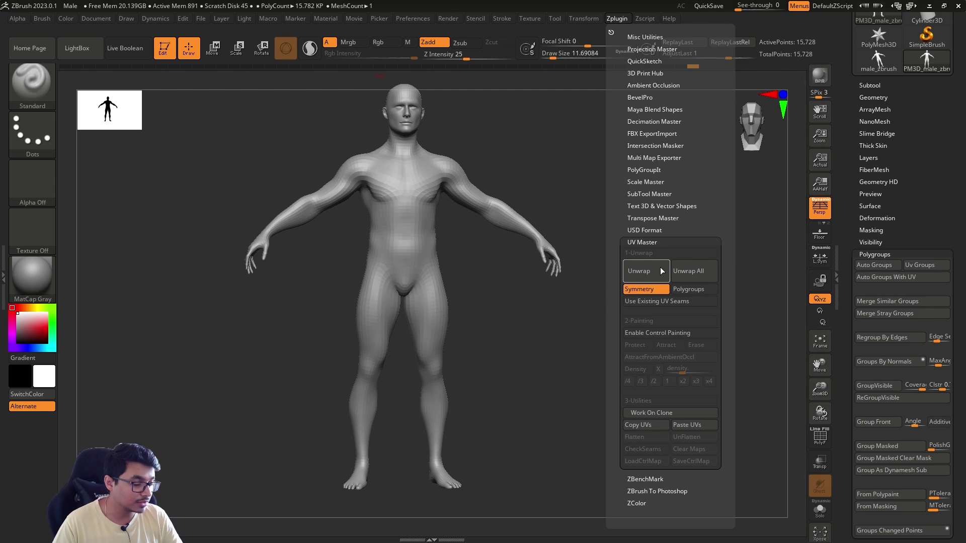
left_click(704, 289)
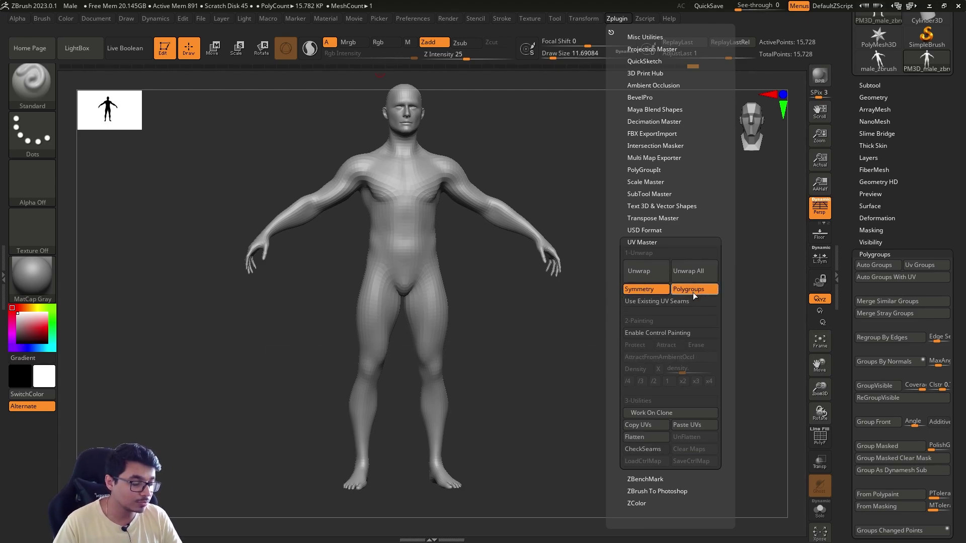
left_click(624, 18)
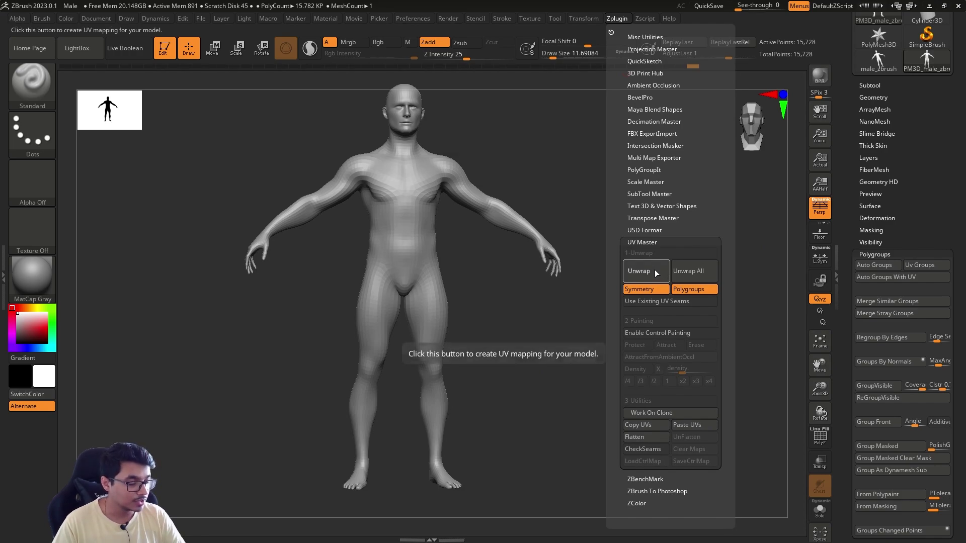
left_click(657, 272)
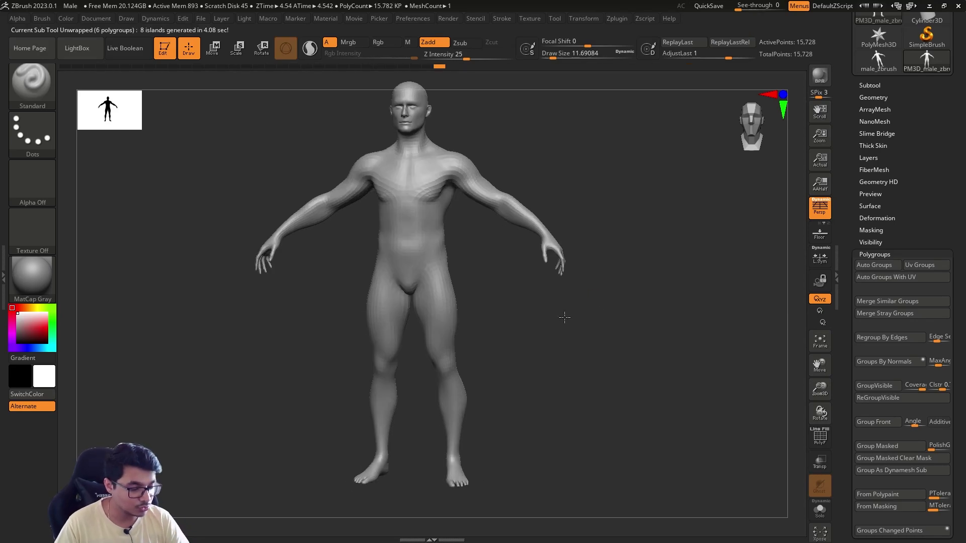
Show the polyframe and flatten the body with UV Master to view all of its UV islands
key("shift+f")
key("g")
left_click(496, 302)
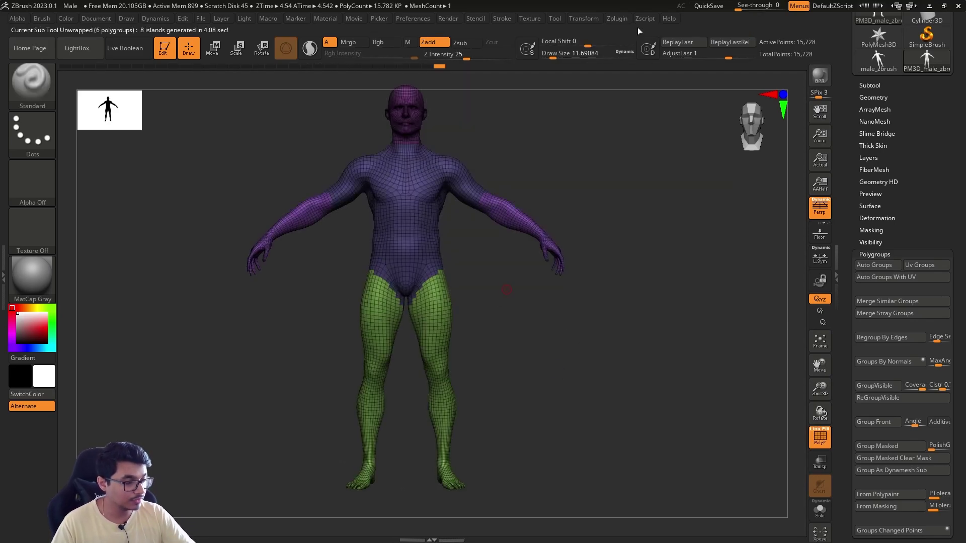
left_click(617, 19)
left_click(646, 438)
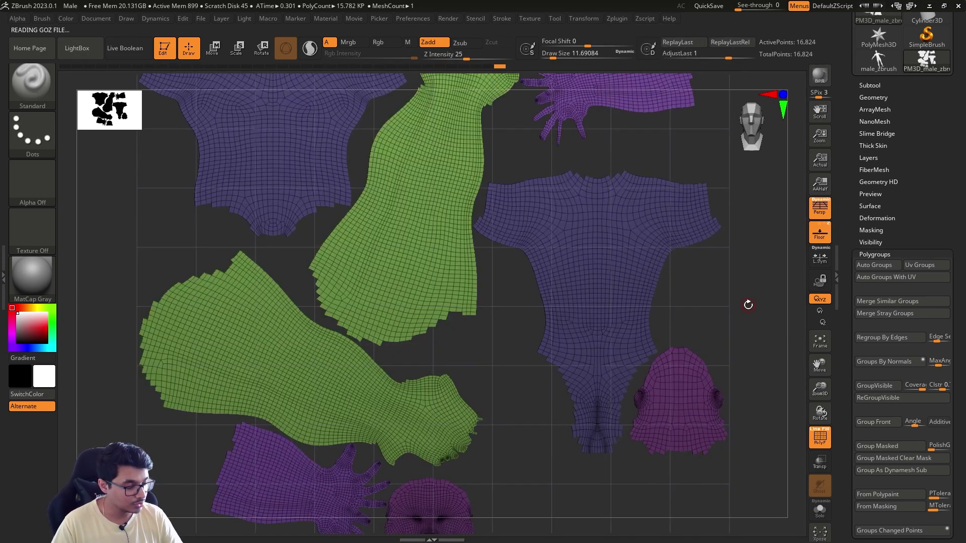
right_click_drag(748, 305, 712, 298, "ctrl")
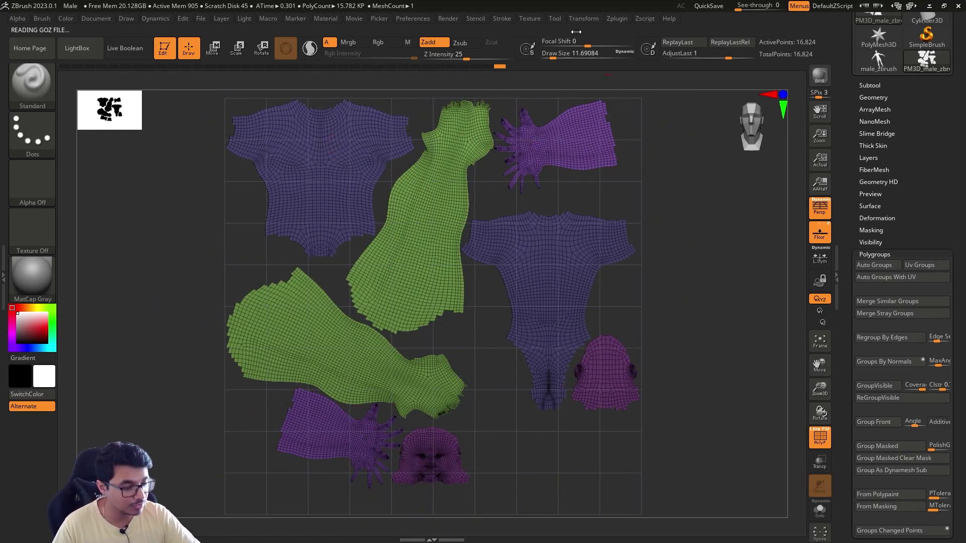
Return the flattened UV layout to the 3D body with UV Master's UnFlatten
left_click(590, 17)
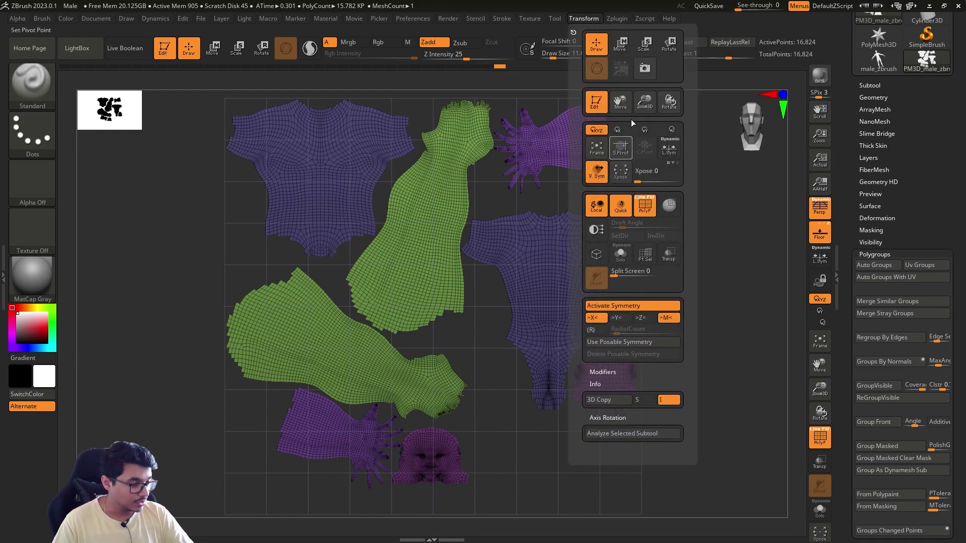
left_click(619, 19)
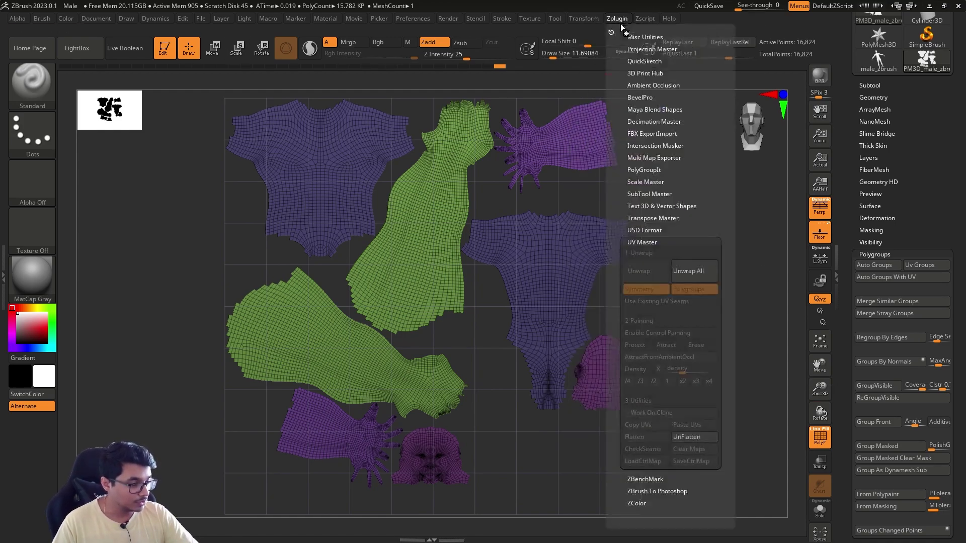
left_click(695, 436)
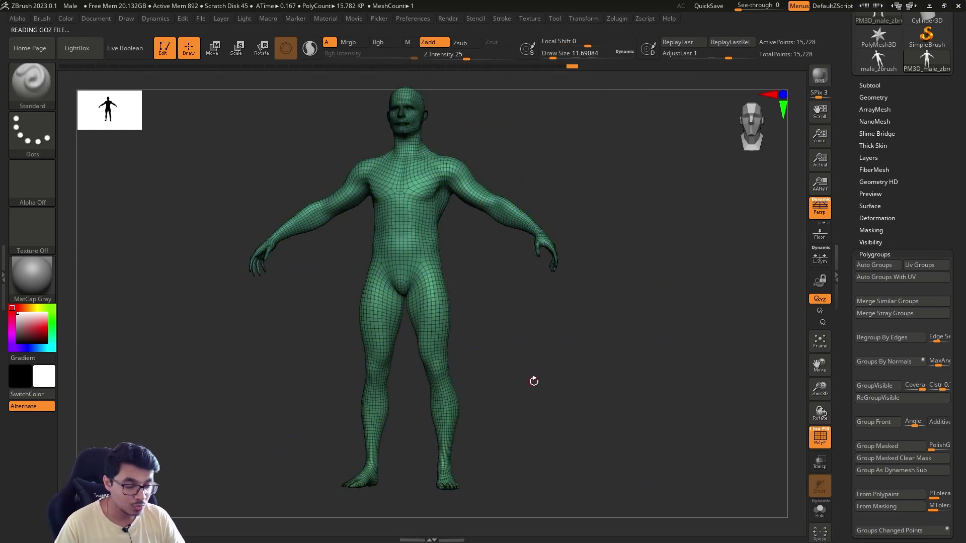
Apply Auto Groups to the body, hide the polyframe, and return to the front view
left_click(888, 266)
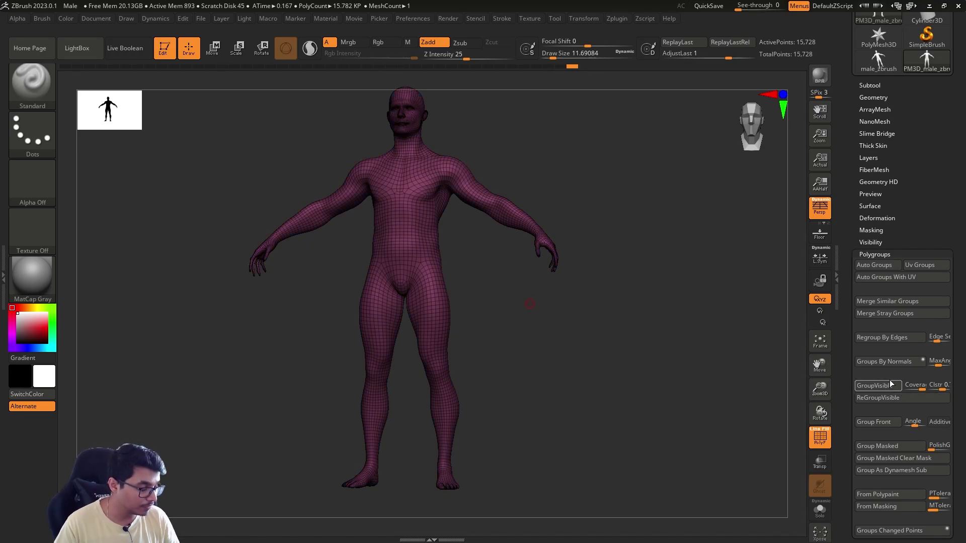
left_click_drag(563, 264, 564, 315)
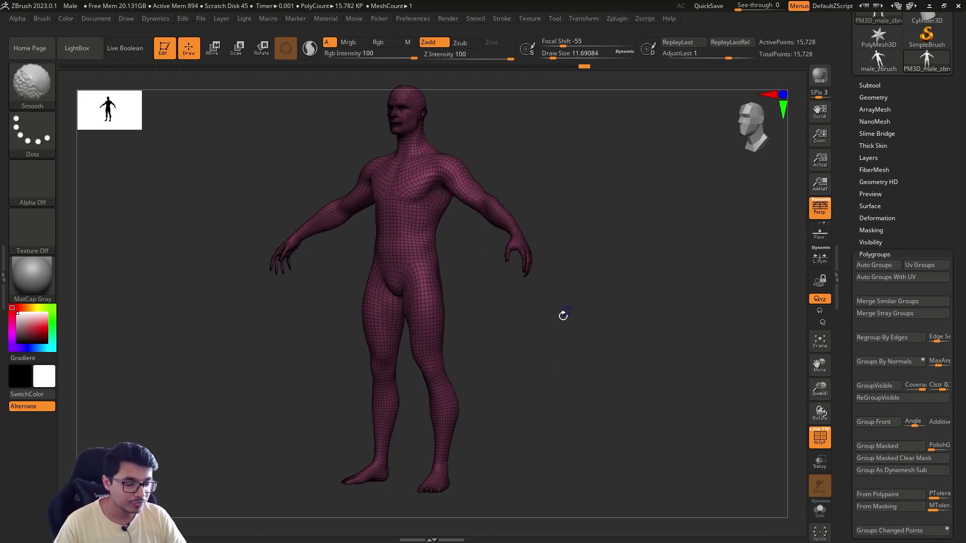
key("shift+f")
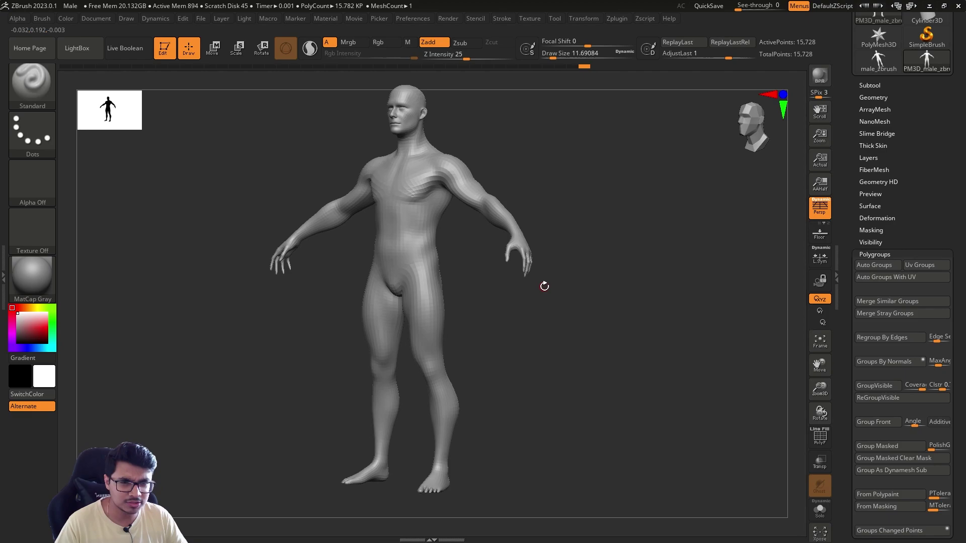
left_click_drag(556, 309, 574, 301, "shift")
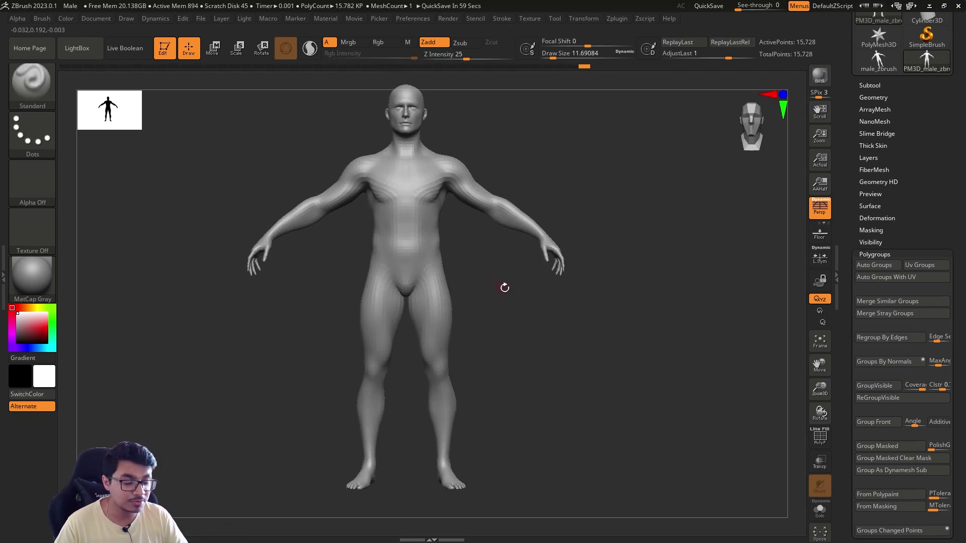
left_click_drag(505, 288, 524, 337)
Show the polyframe, create polygroups from the UV islands with Auto Groups With UV, and inspect the body from the side
key("shift+f")
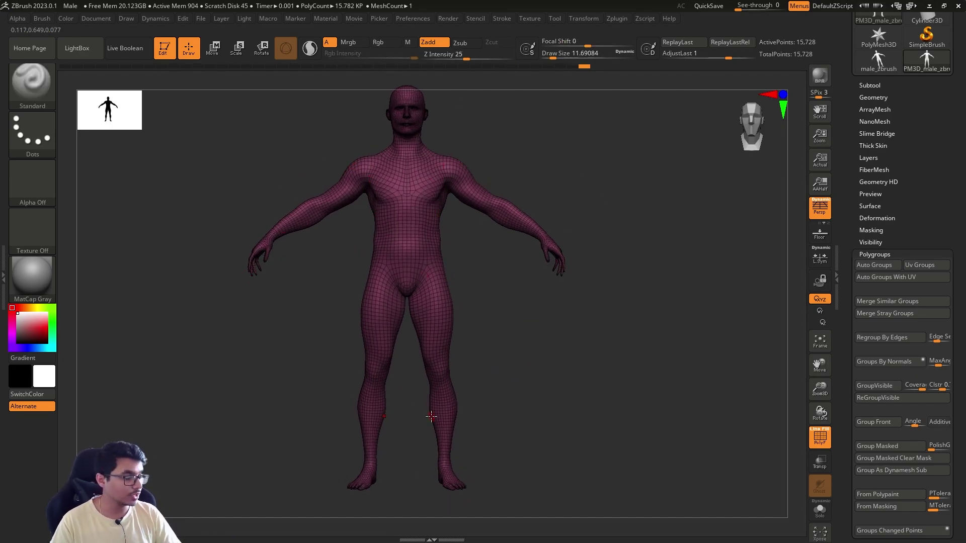
left_click(909, 279)
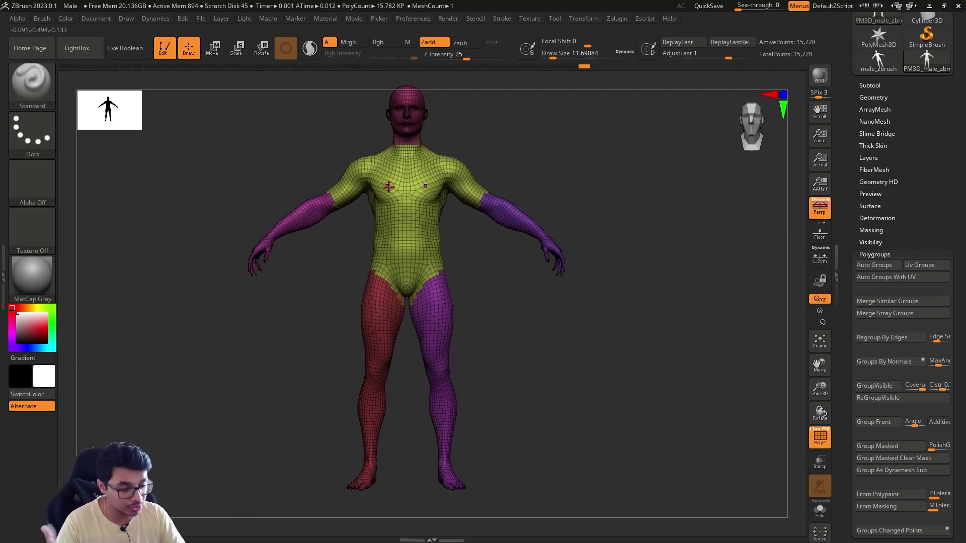
mouse_move(608, 265)
left_mouse_down()
mouse_move(598, 261)
mouse_move(597, 276)
left_mouse_up()
key("s")
left_click(590, 320)
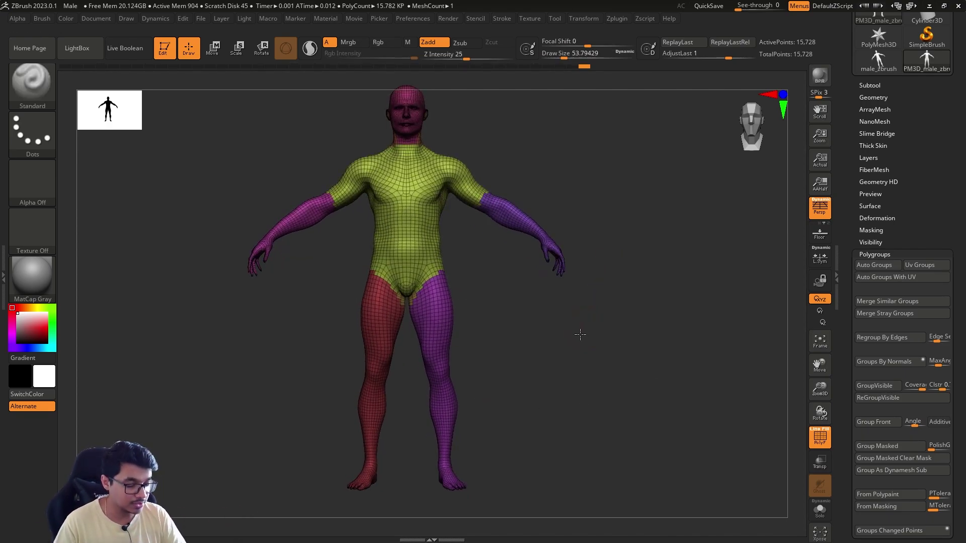
mouse_move(580, 334)
left_mouse_down()
mouse_move(478, 323)
mouse_move(558, 315)
mouse_move(533, 319)
mouse_move(514, 342)
mouse_move(546, 317)
left_mouse_up()
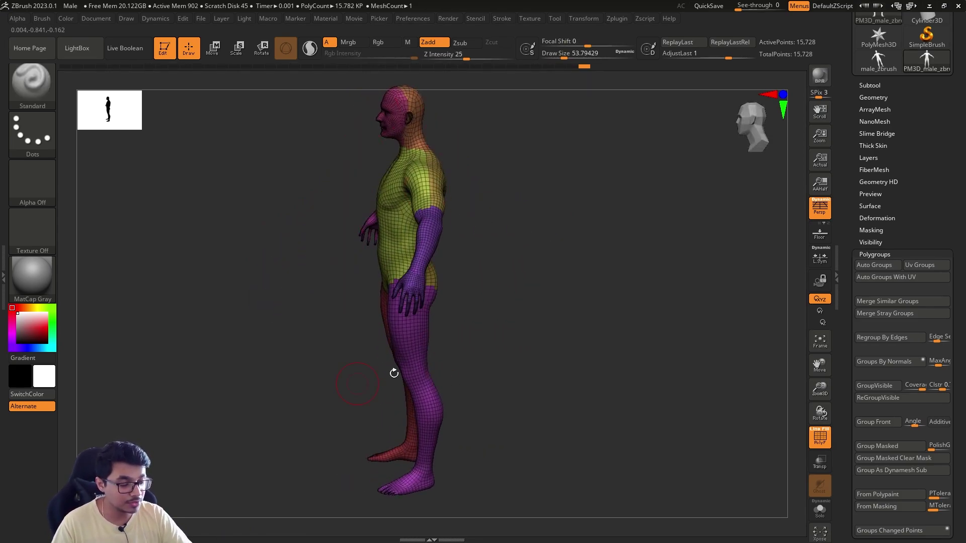
left_click_drag(394, 373, 569, 325)
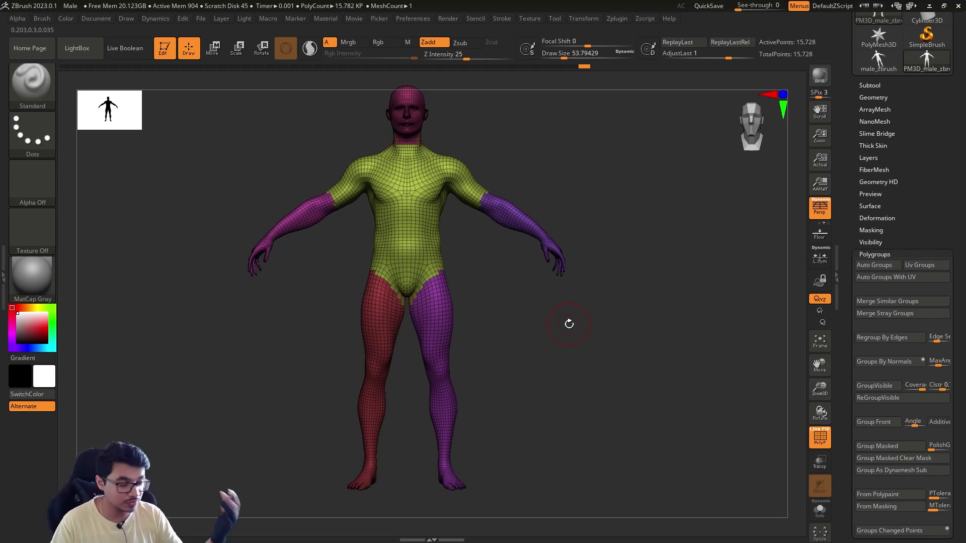
mouse_move(572, 403)
left_mouse_down()
mouse_move(594, 405)
mouse_move(589, 380)
mouse_move(590, 401)
mouse_move(601, 401)
left_mouse_up()
key("s")
key("s")
left_click_drag(601, 365, 606, 396, "alt")
key("s")
left_click_drag(604, 397, 670, 381)
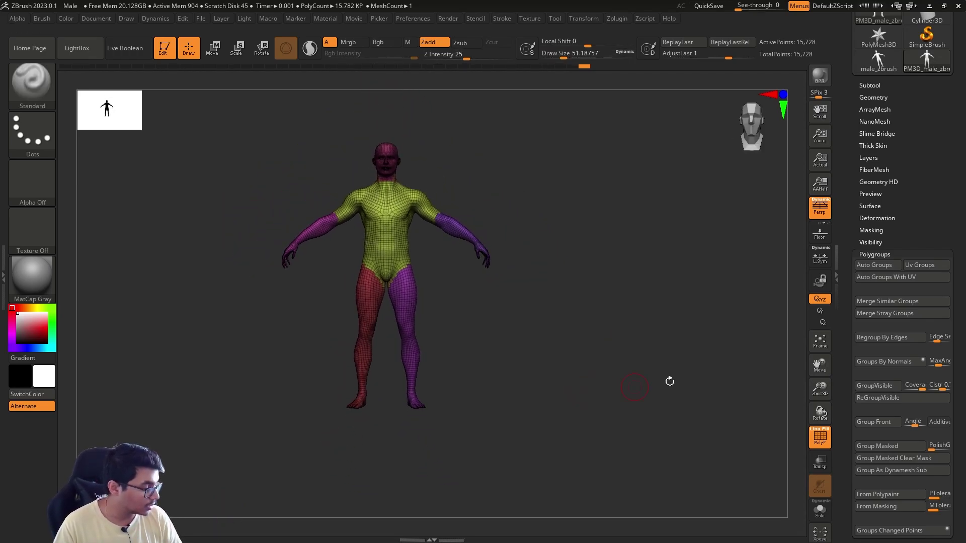
left_click_drag(847, 405, 850, 188)
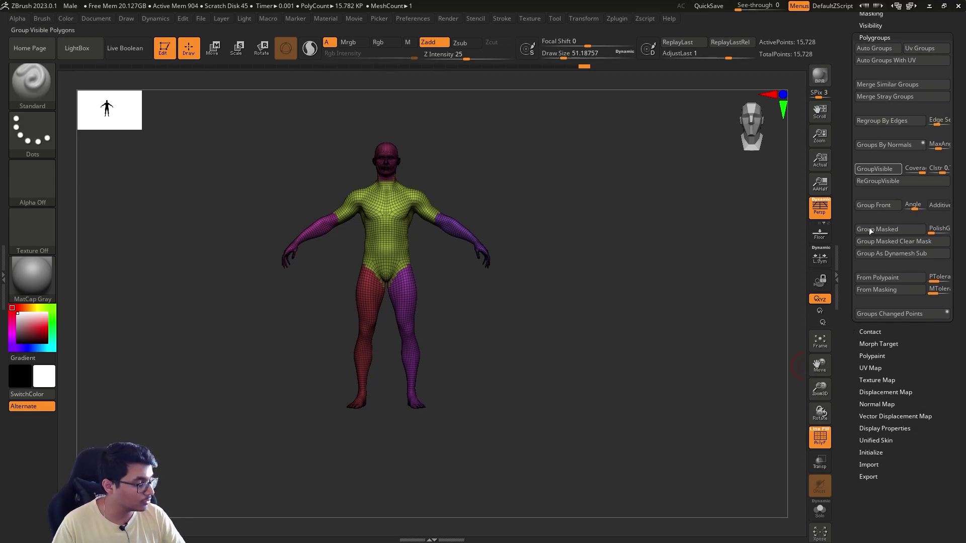
left_click_drag(853, 343, 854, 430)
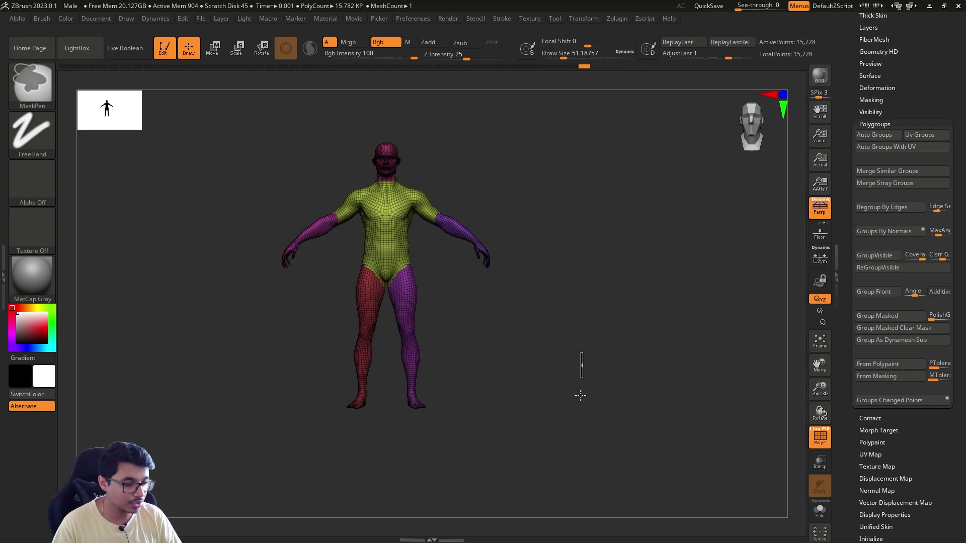
left_click_drag(578, 395, 593, 364)
left_click_drag(571, 329, 554, 373, "alt")
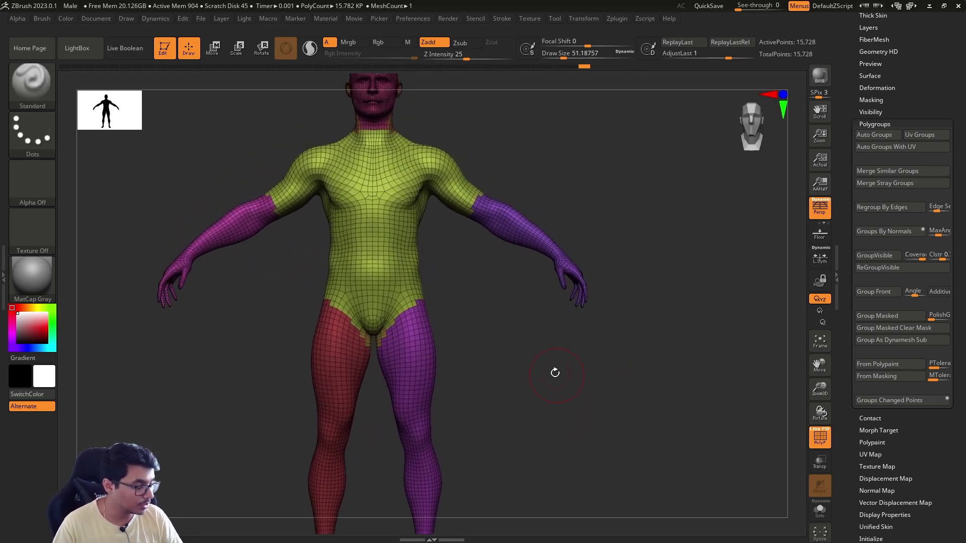
Regroup the whole body as one polygroup, hide the polyframe, and paint a symmetrical mask over the chest and abdomen
key("ctrl+w")
key("shift+f")
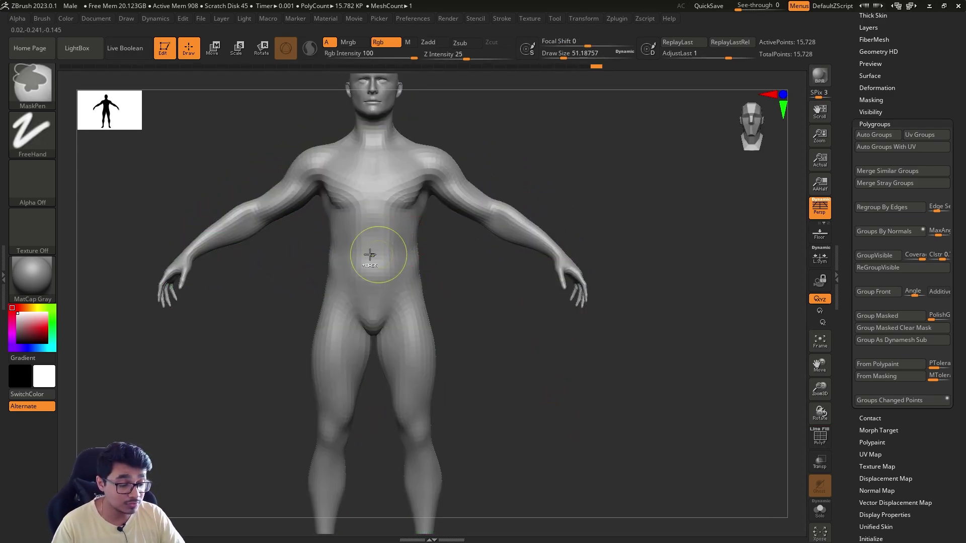
mouse_move(370, 254)
left_mouse_down("ctrl")
mouse_move(382, 207)
mouse_move(403, 203)
mouse_move(411, 222)
left_mouse_up("ctrl")
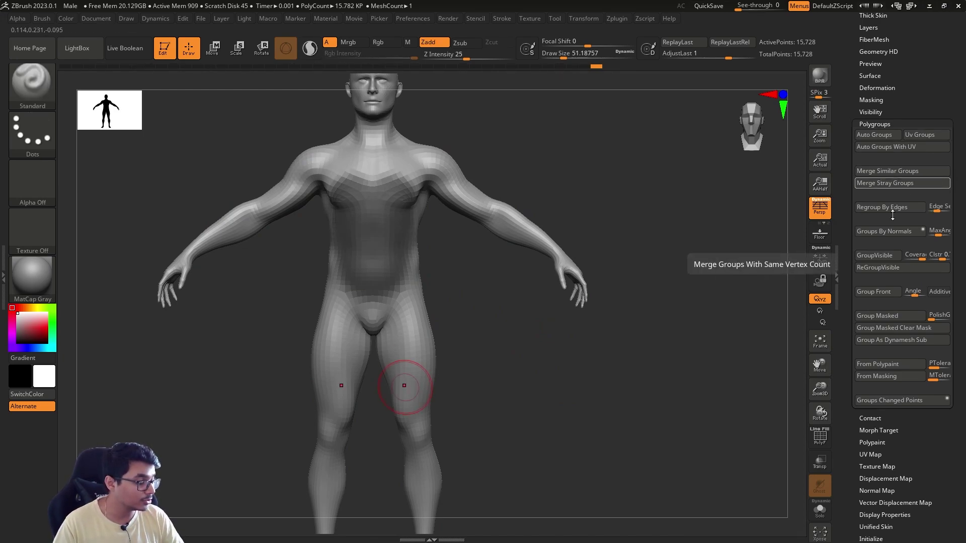
Turn the masked chest and abdomen into their own polygroup, show the polyframe, and clear the mask
left_click(899, 318)
key("g")
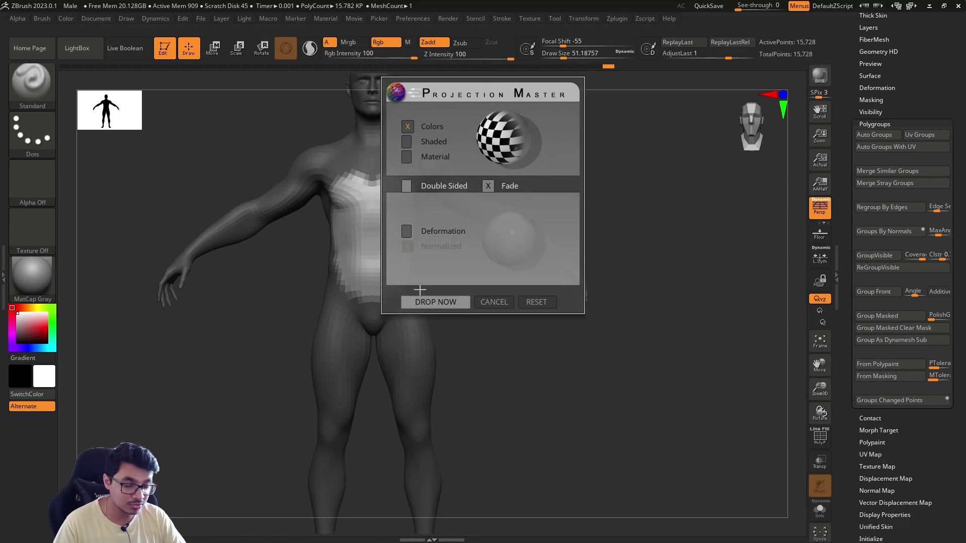
left_click(501, 304)
key("shift+f")
mouse_move(507, 323)
left_mouse_down()
mouse_move(457, 334)
mouse_move(505, 339)
left_mouse_up()
Isolate the chest and abdomen polygroup, and show the whole body again
key("ctrl+shift")
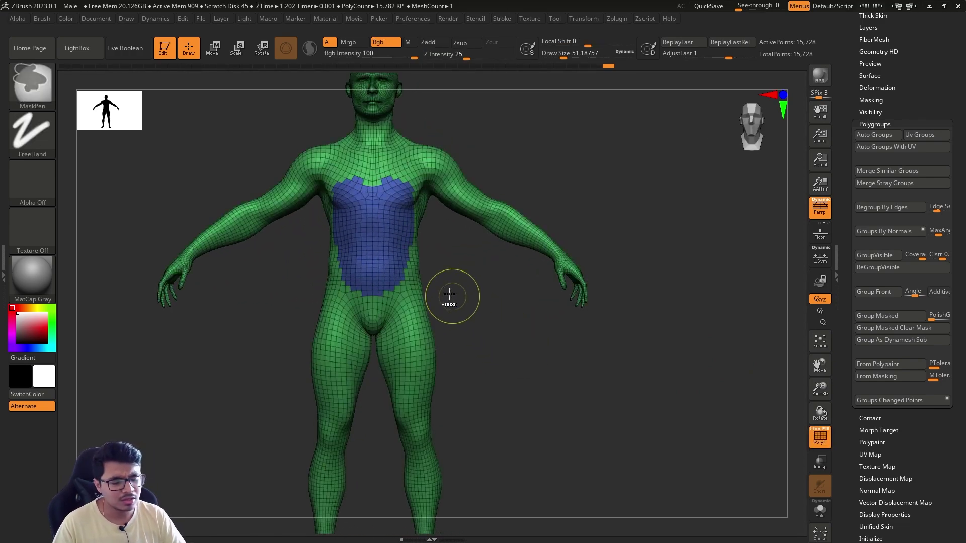
left_click(384, 224, "ctrl+shift")
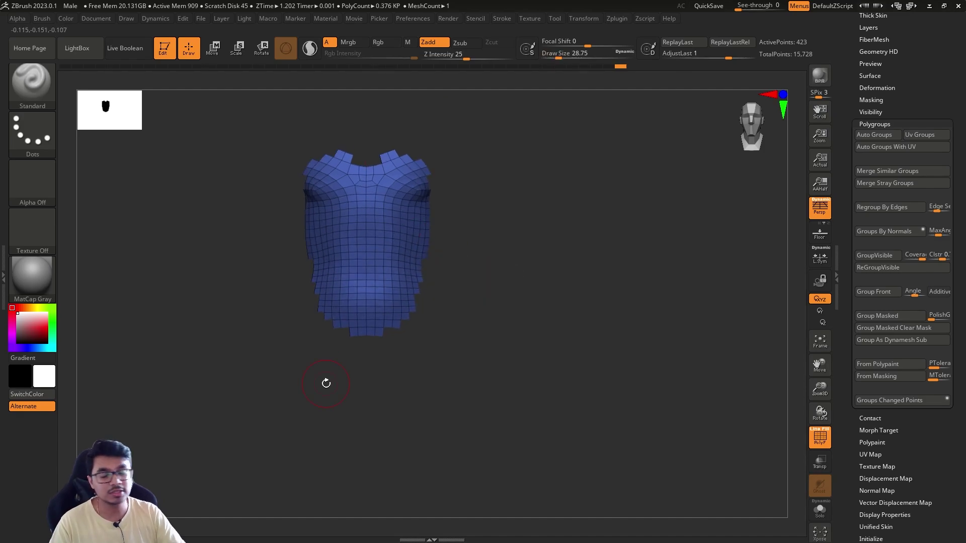
left_click(579, 387, "ctrl+shift")
mouse_move(578, 395)
left_mouse_down()
mouse_move(561, 460)
mouse_move(571, 407)
left_mouse_up()
key("s")
Review the remaining polygroup commands, including the help descriptions of Merge Similar Groups and Merge Stray Groups
left_click_drag(890, 410, 898, 449)
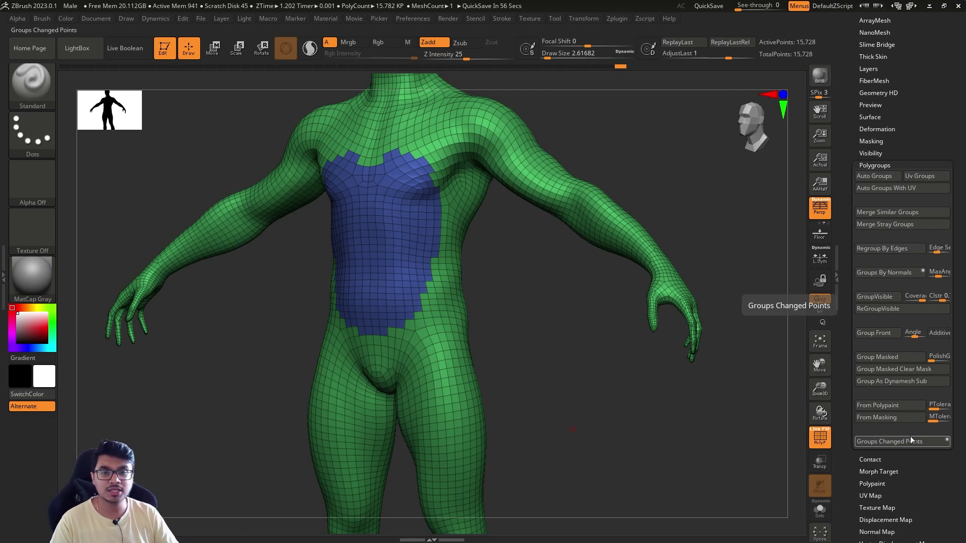
left_click_drag(577, 421, 614, 425, "shift")
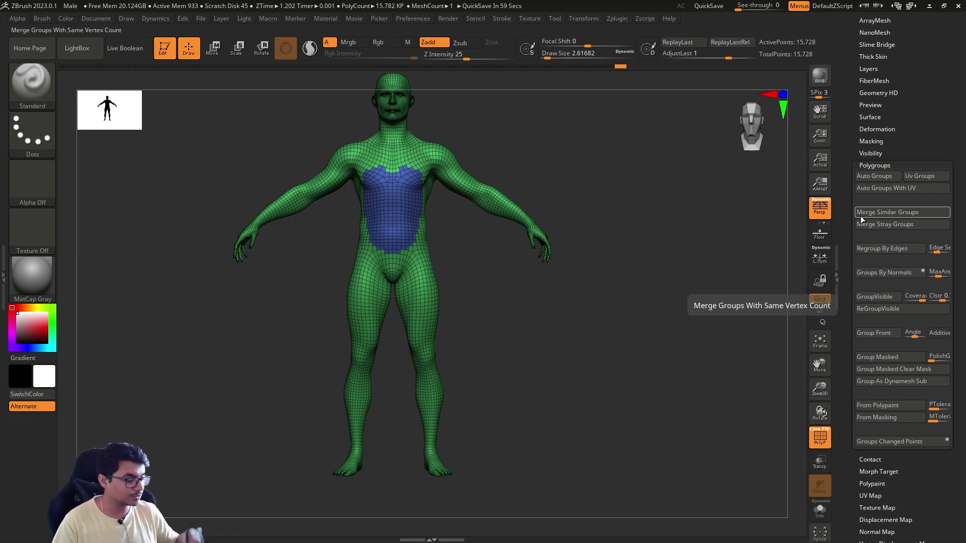
mouse_move(537, 313)
left_mouse_down()
mouse_move(528, 325)
mouse_move(532, 318)
mouse_move(543, 360)
mouse_move(498, 382)
left_mouse_up()
key("s")
left_click(541, 339)
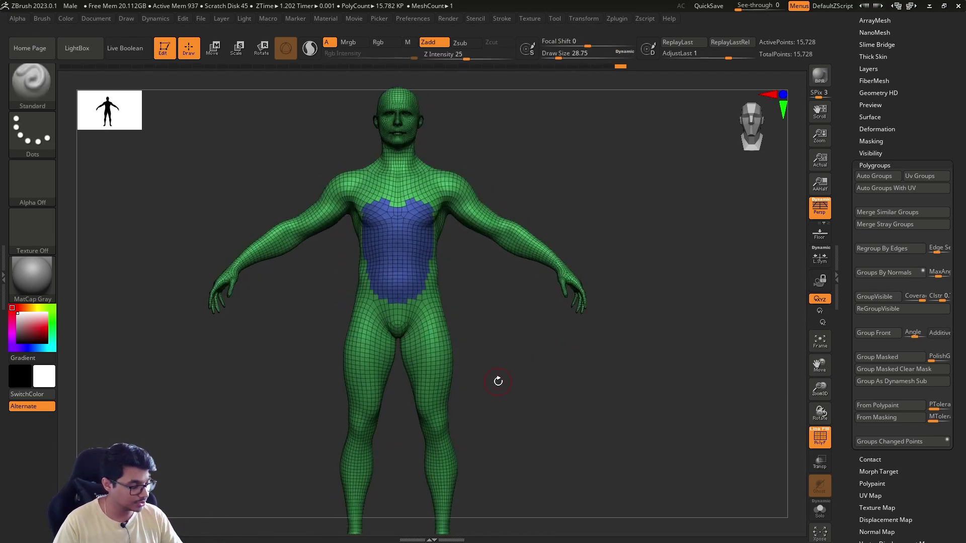
key("ctrl")
mouse_move(880, 226)
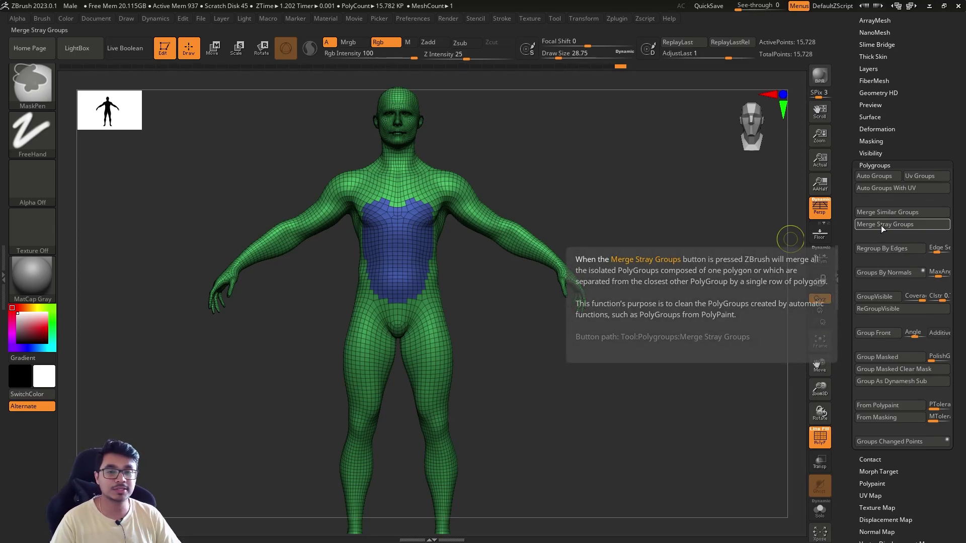
key("s")
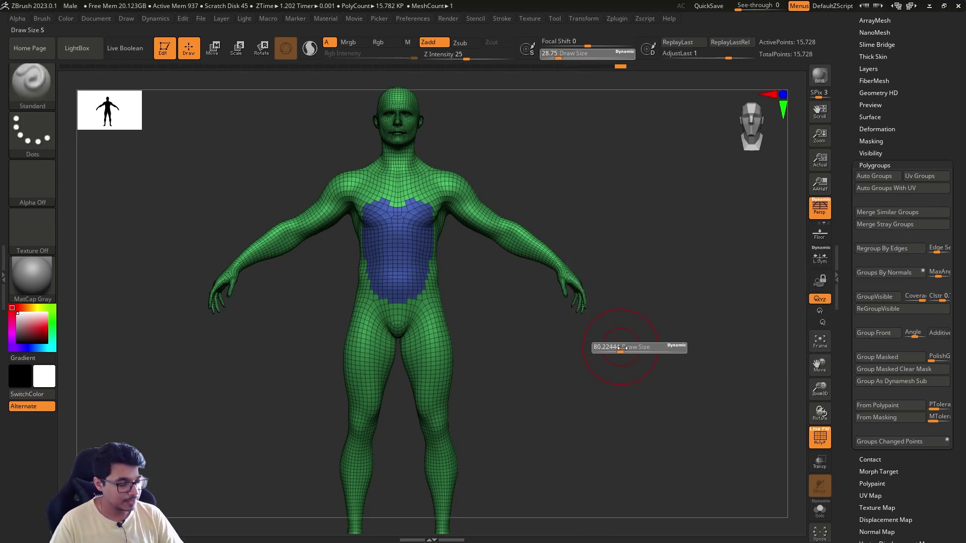
key("shift")
mouse_move(615, 359)
left_mouse_down("alt")
mouse_move(624, 356)
mouse_move(598, 383)
mouse_move(513, 388)
mouse_move(595, 382)
left_mouse_up("alt")
key("s")
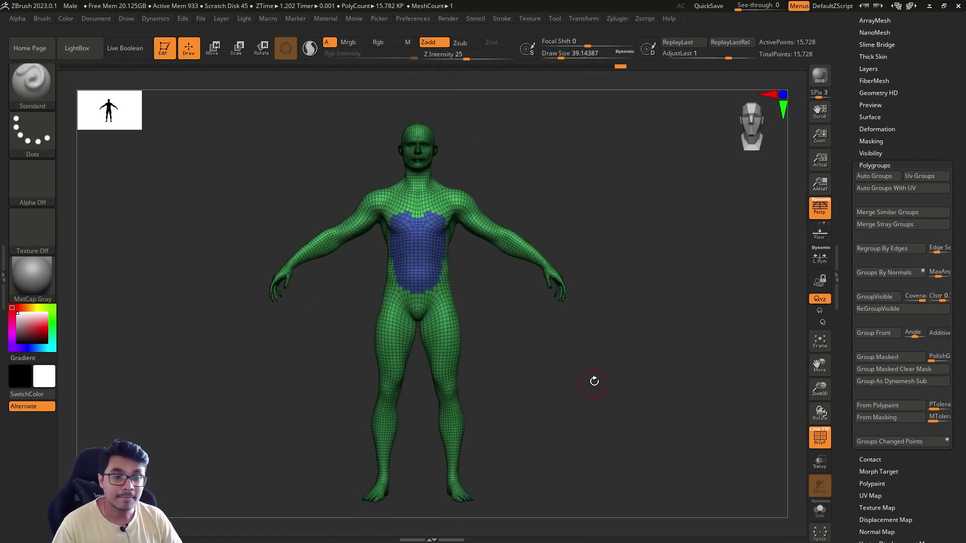